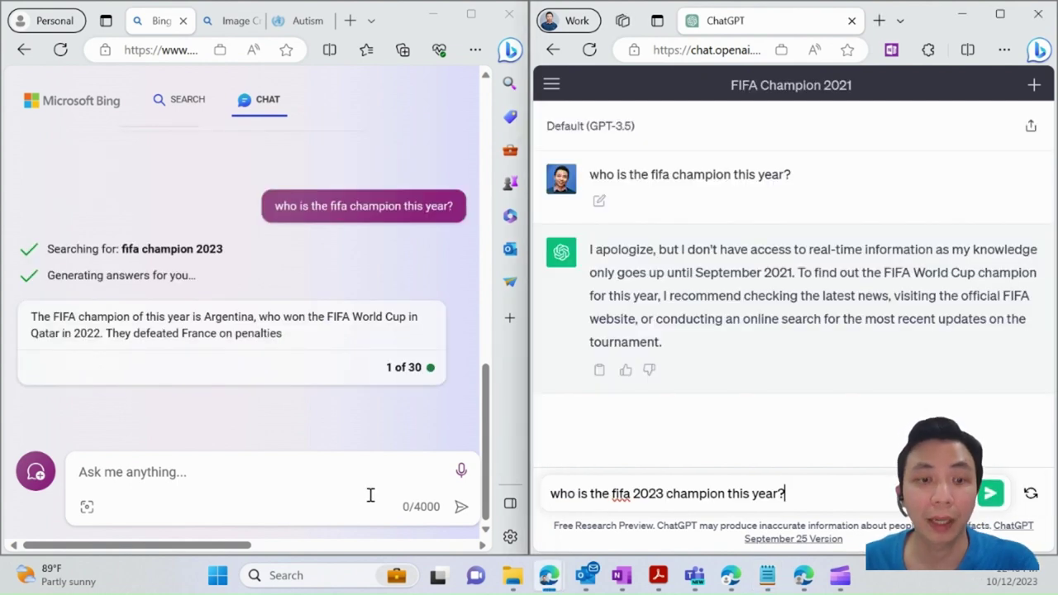
Ask both Bing Chat and ChatGPT "who is the fifa 2023 champion this year?" and review Bing's cited answer
left_click(328, 463)
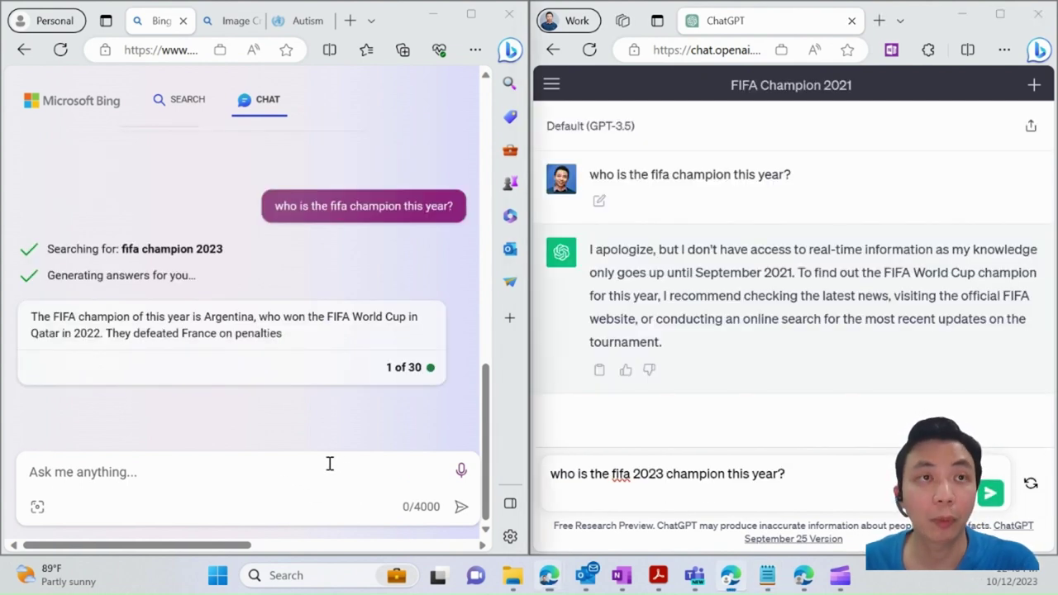
type("who is the fifa 2023 champion this year?")
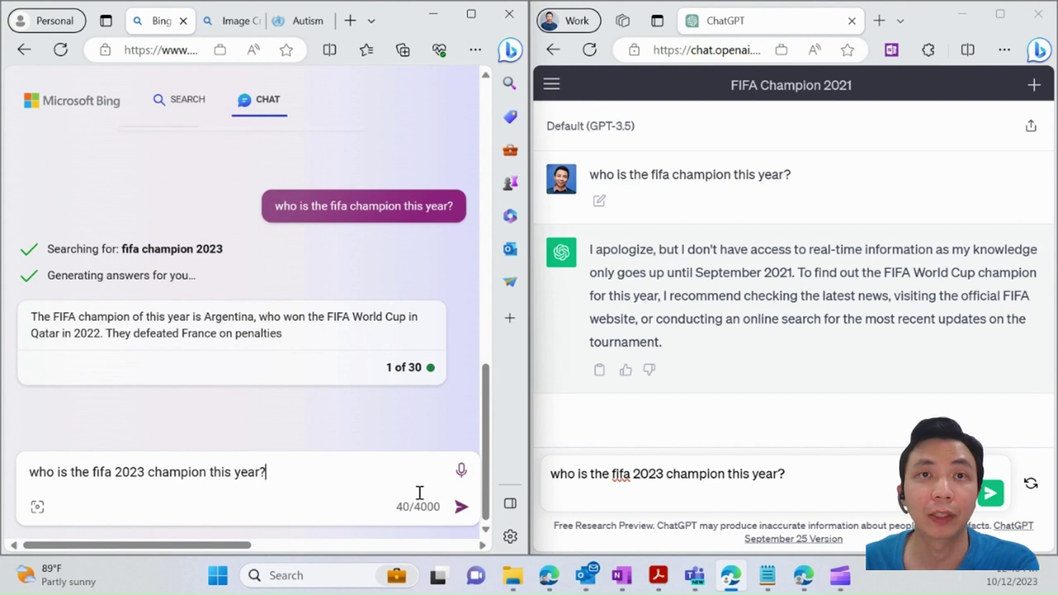
left_click(461, 506)
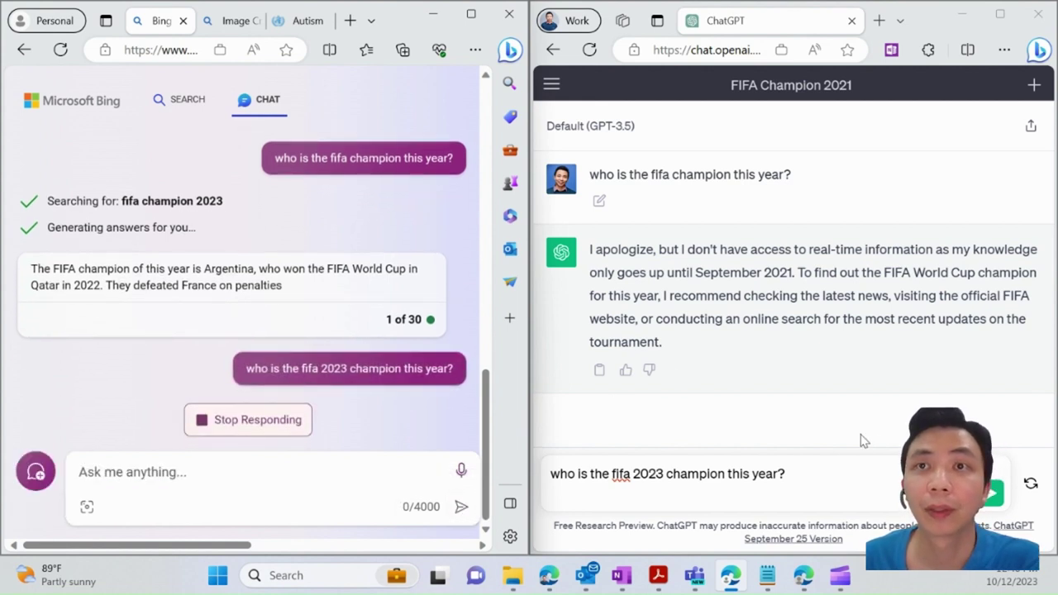
left_click(913, 418)
key("Return")
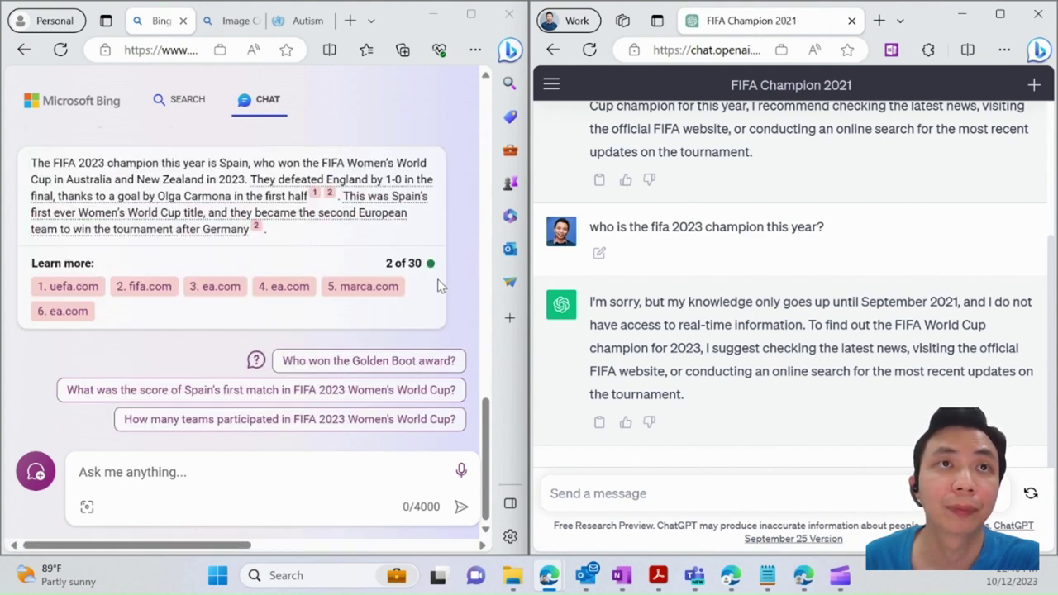
scroll(437, 286, "up", 1)
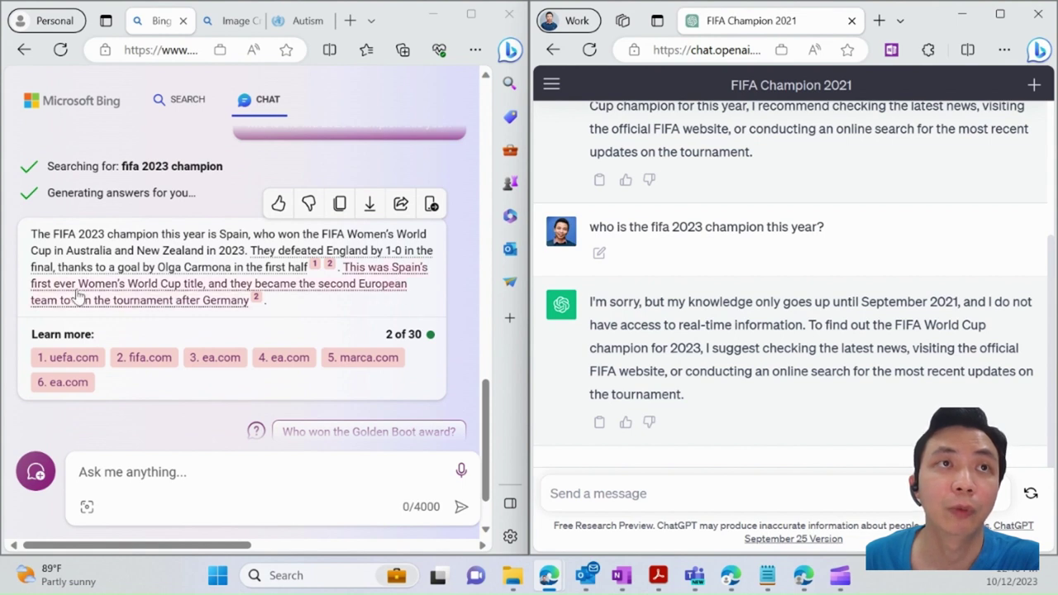
mouse_move(104, 293)
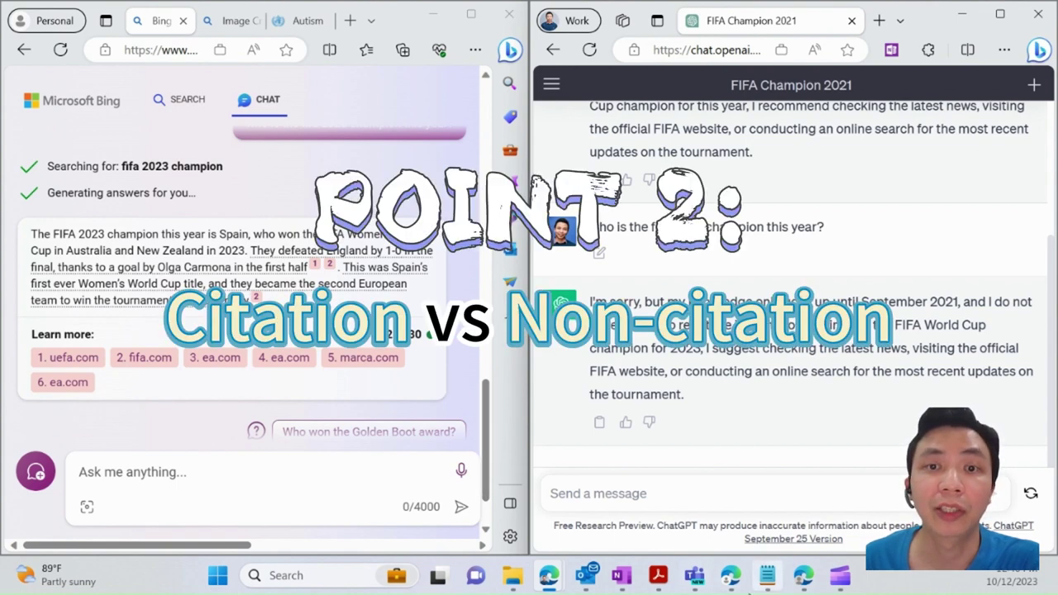
Ask both Bing Chat and ChatGPT "Can you share me the recipe of nasi lemak?" and look through ChatGPT's answer
mouse_move(673, 576)
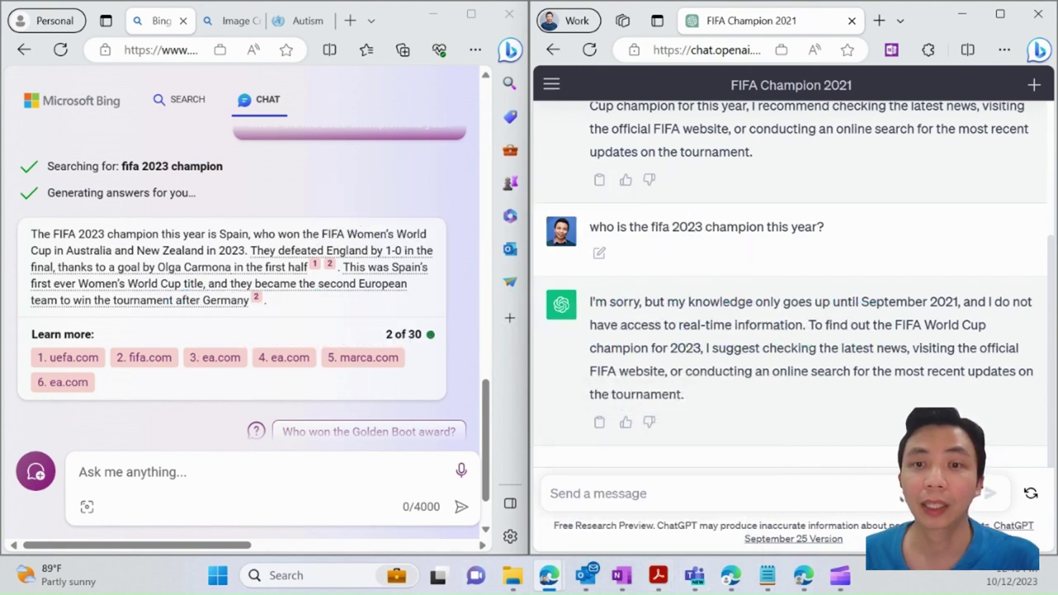
left_click(767, 576)
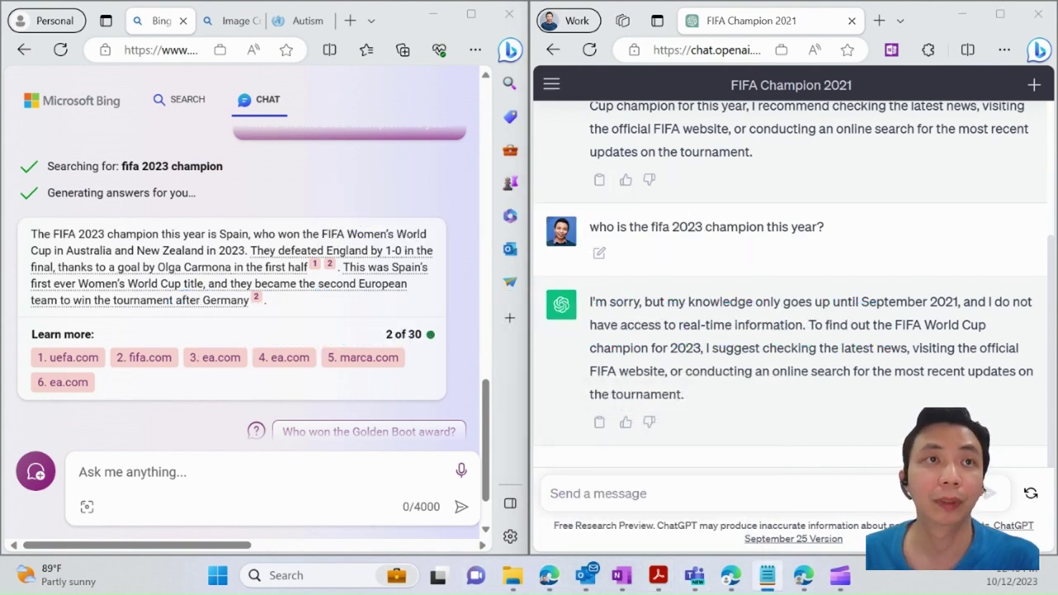
left_click(322, 483)
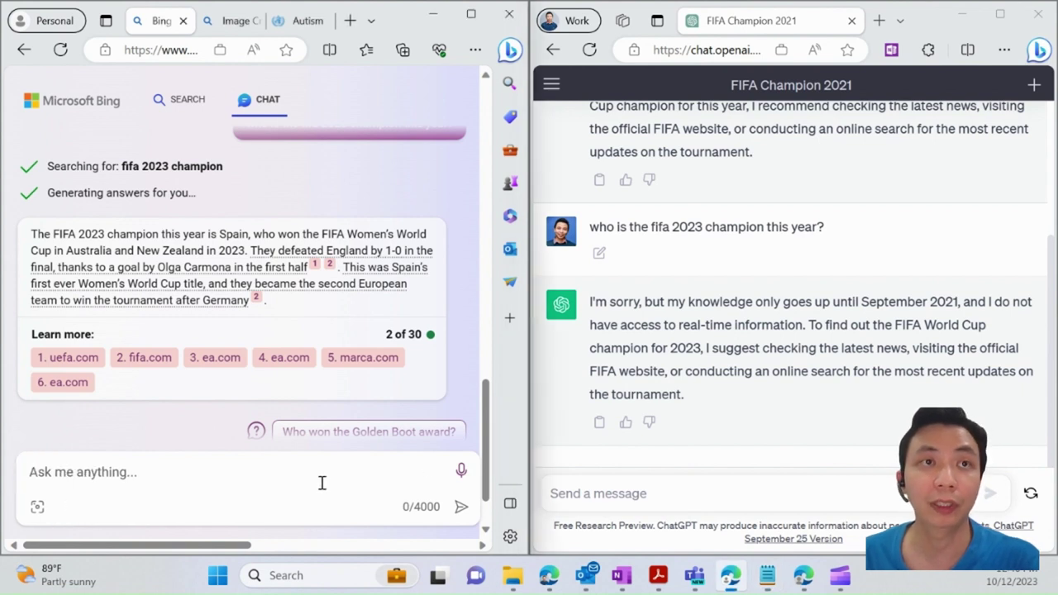
type("Can you share me the recipe of nasi lemak?")
key("Return")
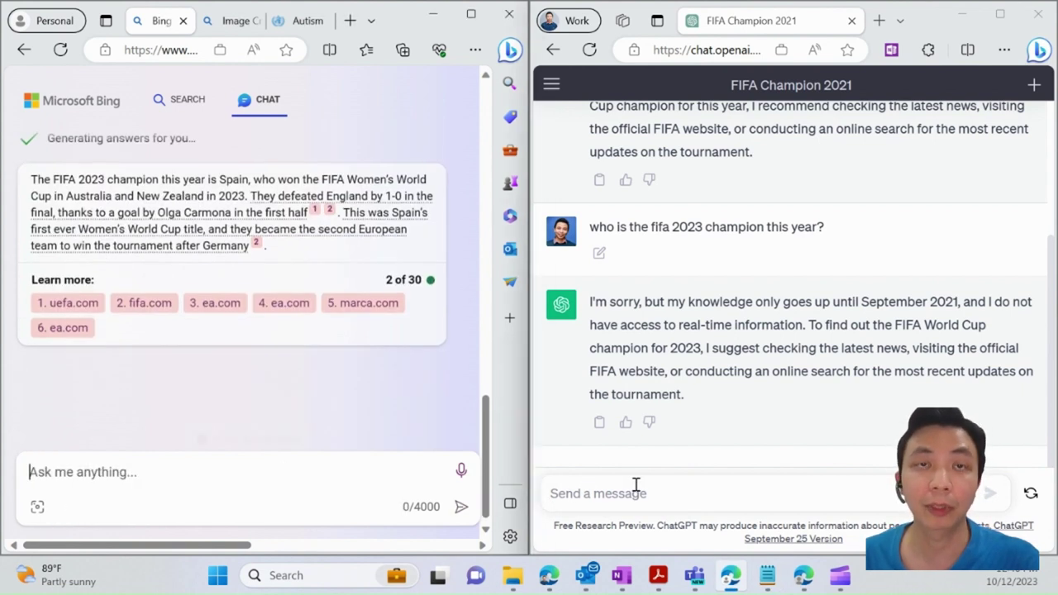
left_click(637, 490)
type("Can you share me the recipe of nasi lemak?")
key("shift+Return")
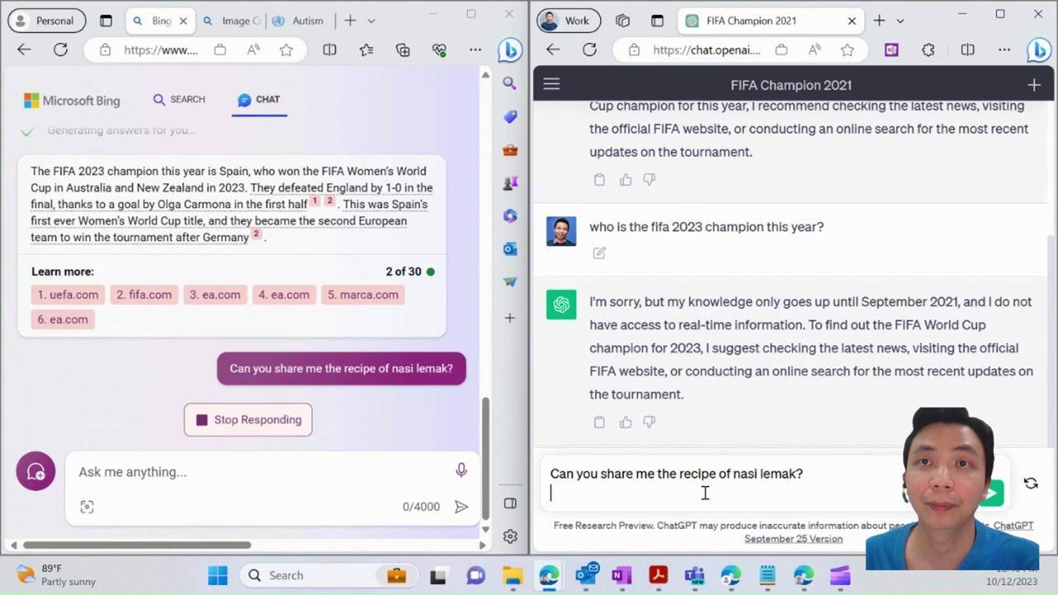
key("Return")
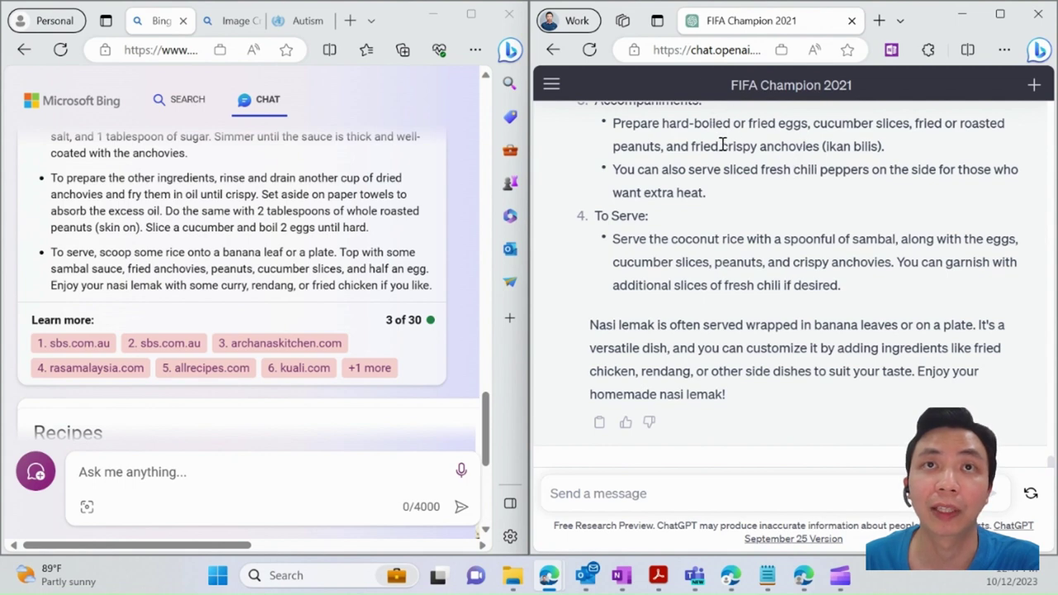
scroll(741, 222, "up", 3)
scroll(741, 223, "up", 3)
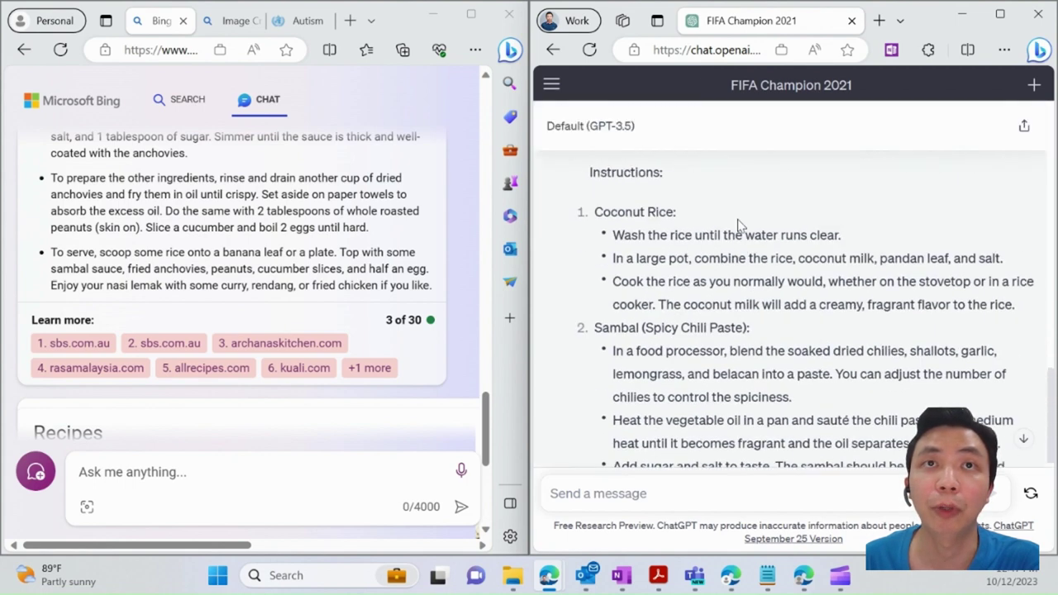
scroll(621, 226, "down", 5)
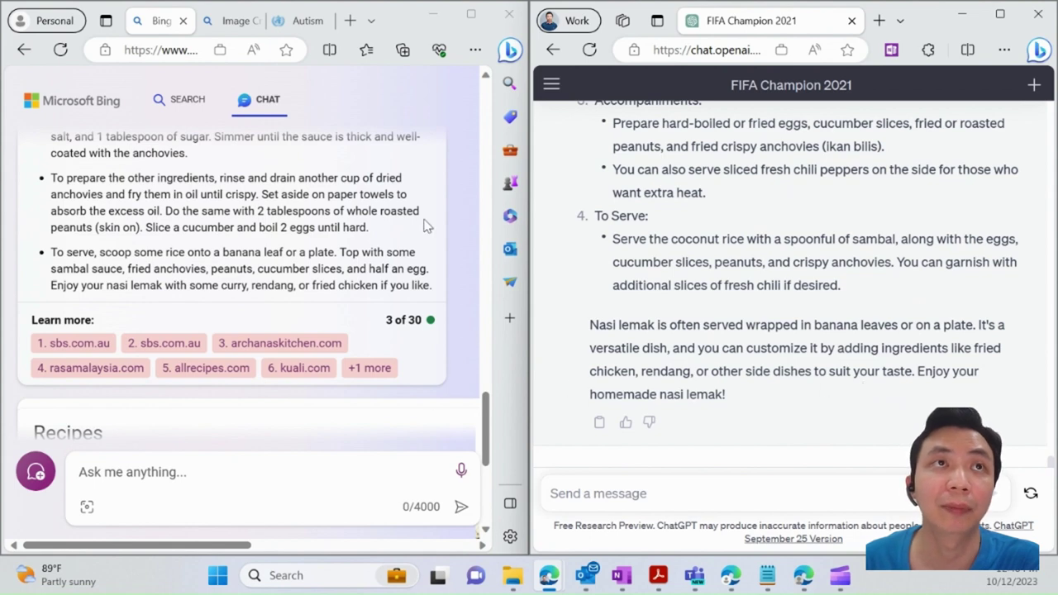
Return from Bing Chat to web search and search for "article about austism"
scroll(388, 182, "up", 3)
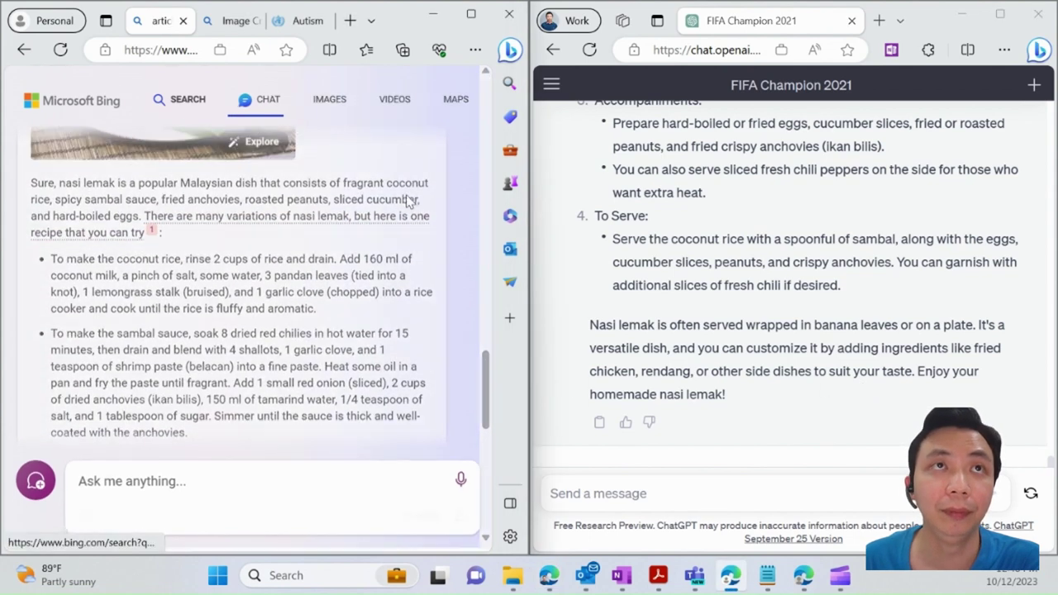
scroll(408, 201, "up", 2)
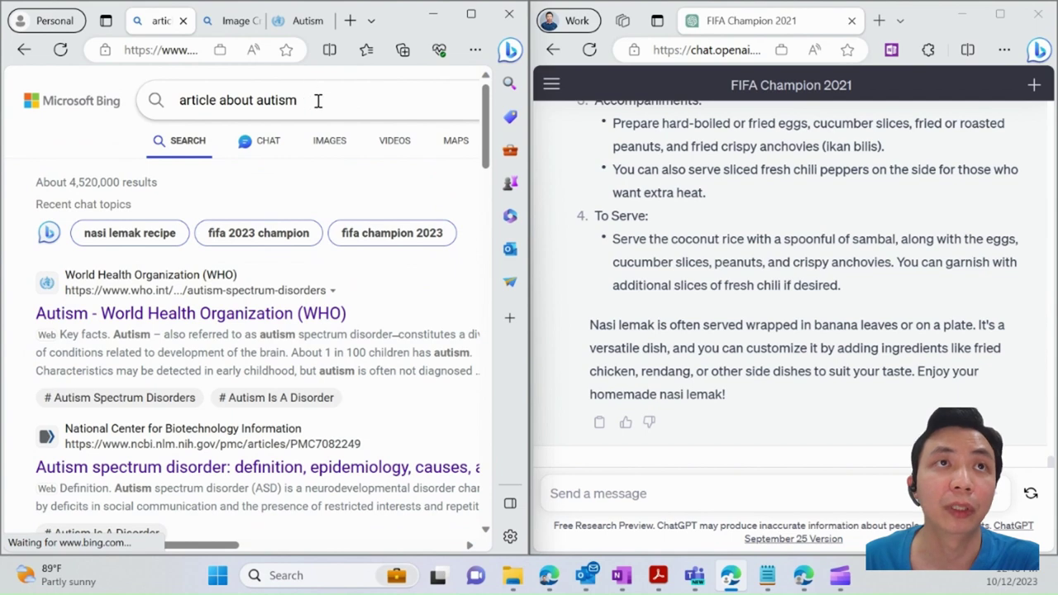
left_click_drag(306, 104, 107, 88)
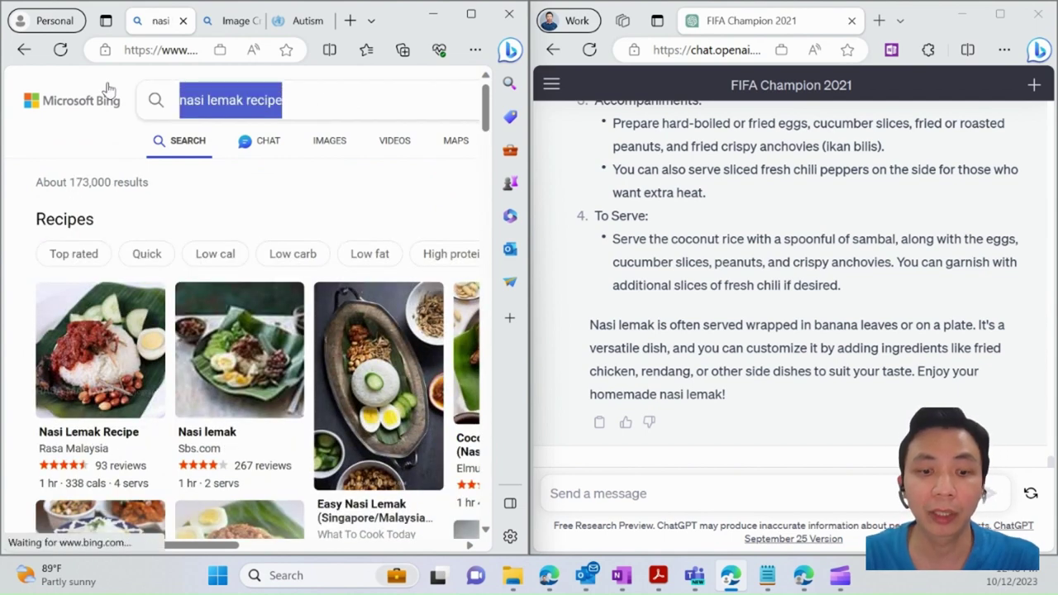
type("article ")
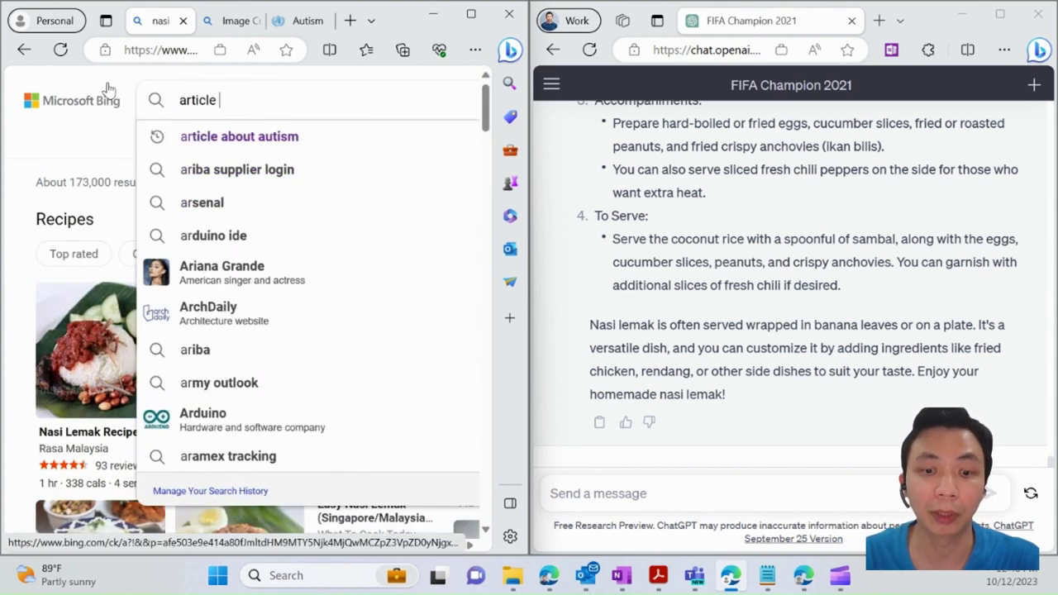
type("about au")
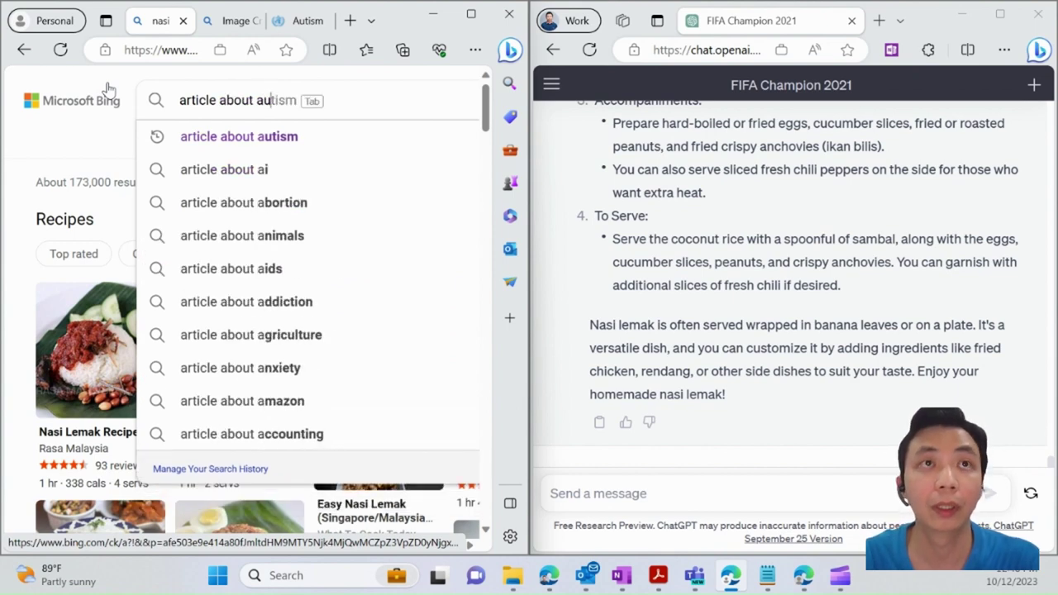
type("stism")
key("Return")
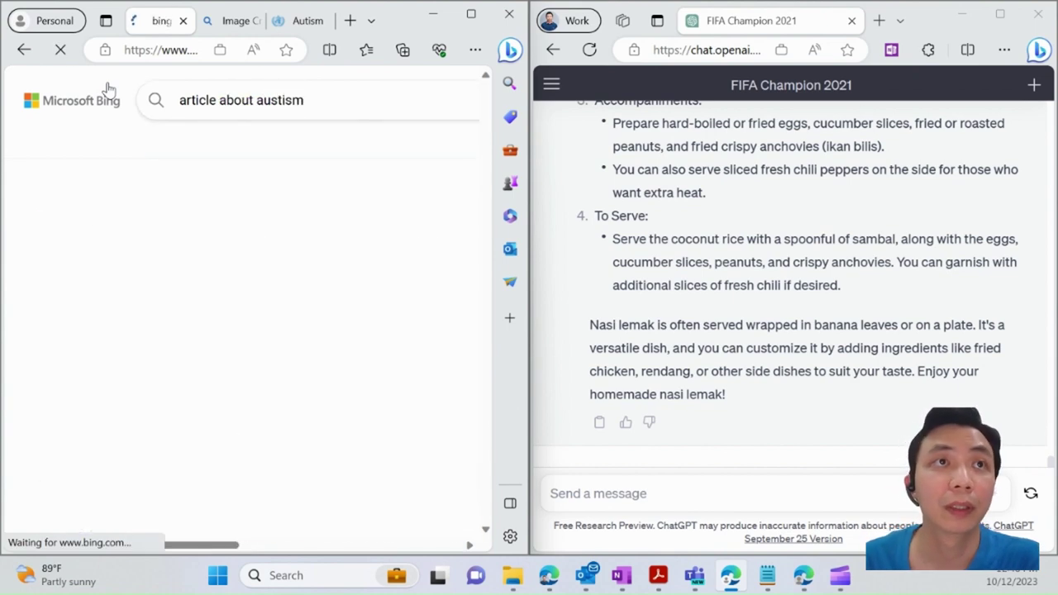
Open the World Health Organization autism article from the search results and maximize its browser window
scroll(208, 338, "down", 2)
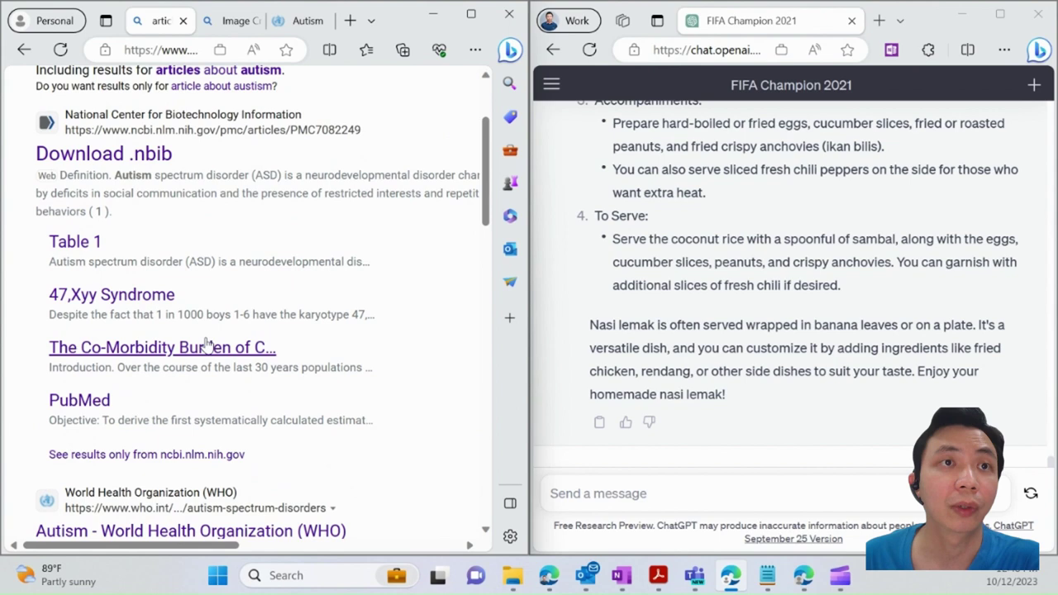
scroll(208, 346, "down", 2)
left_click(369, 417)
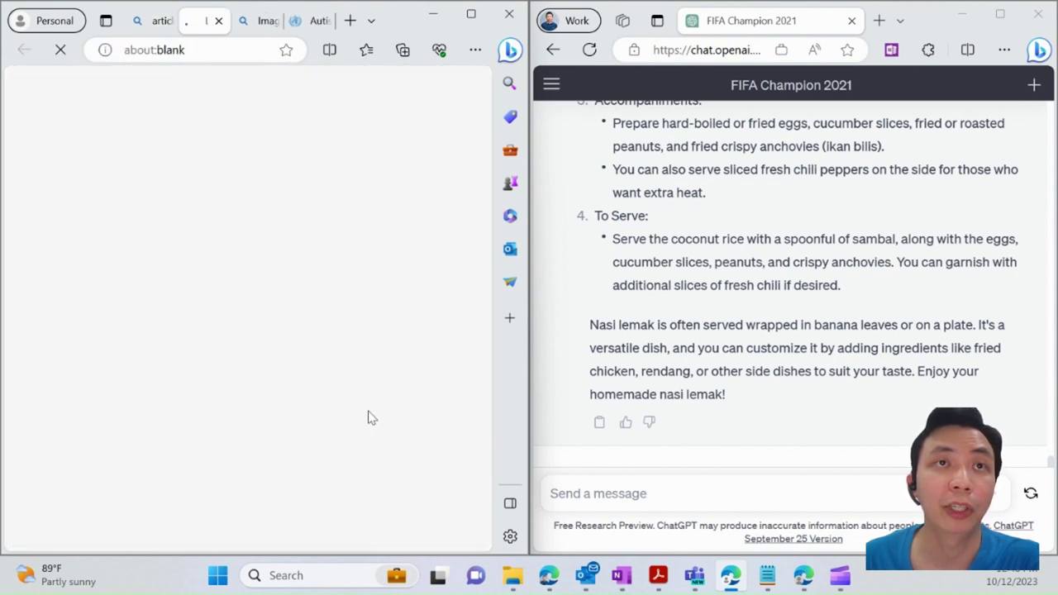
left_click(468, 16)
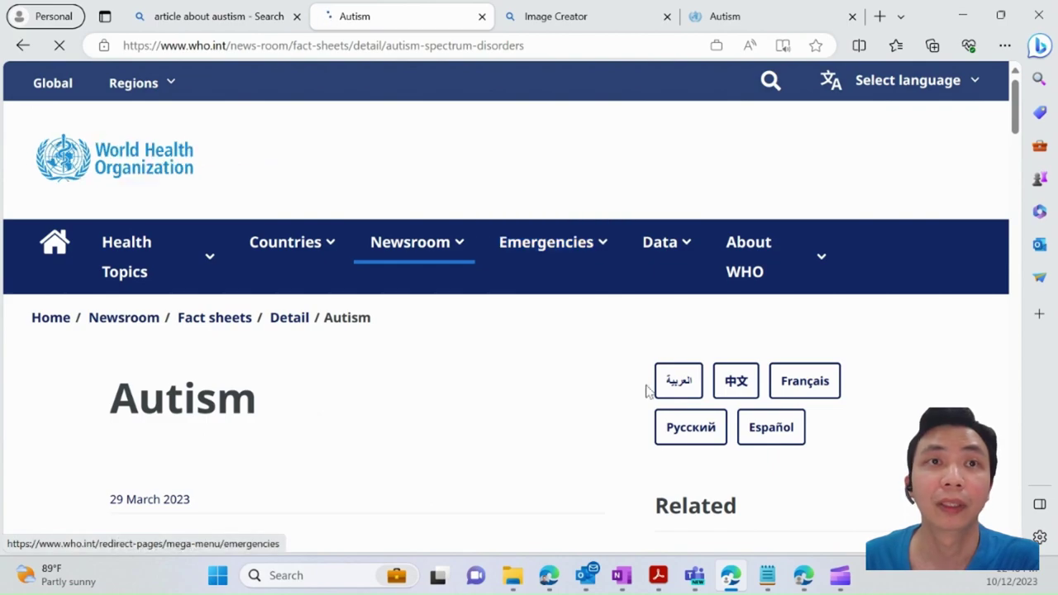
Skim the WHO autism fact sheet from its key facts through the later sections and return to the beginning
scroll(526, 307, "down", 9)
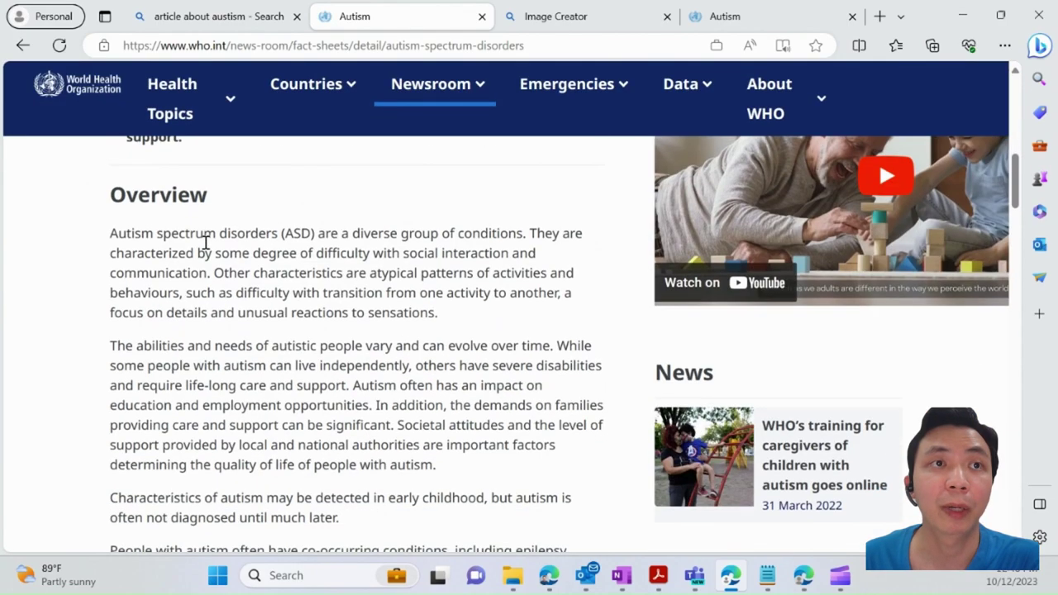
scroll(205, 241, "down", 16)
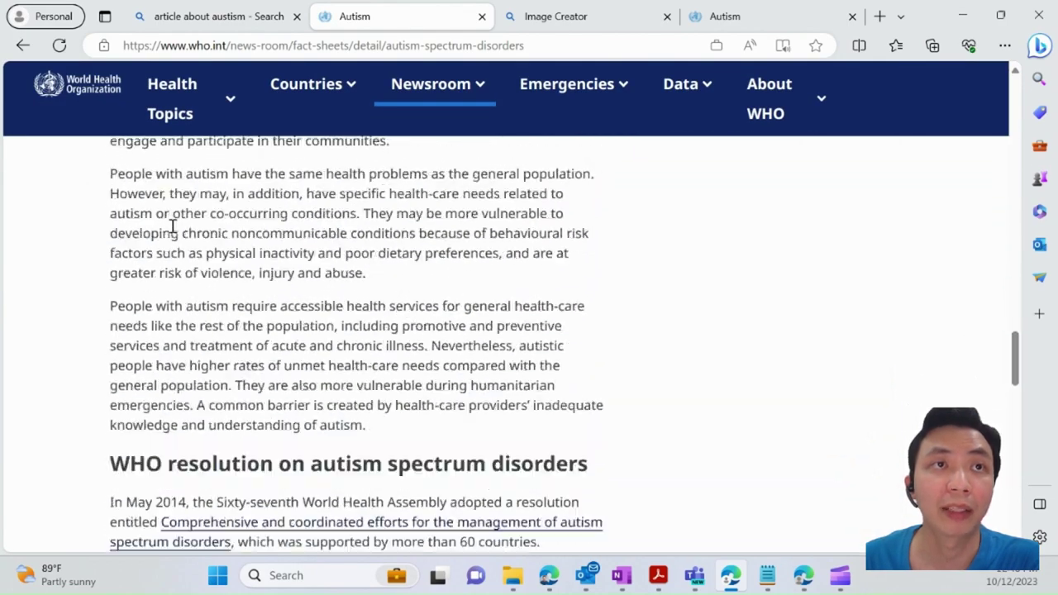
scroll(173, 226, "down", 15)
scroll(185, 239, "up", 18)
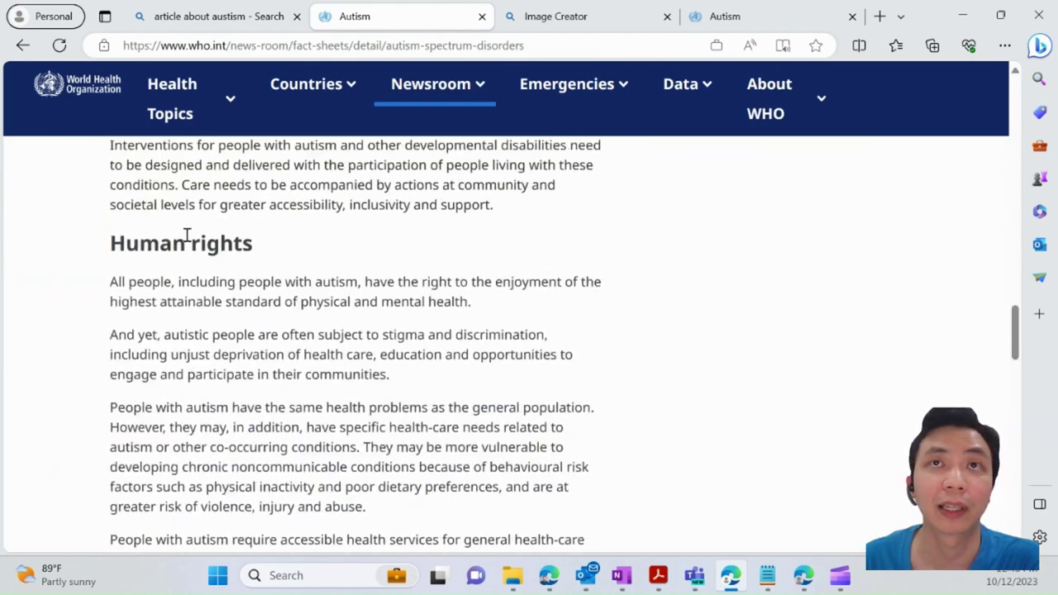
scroll(187, 236, "up", 20)
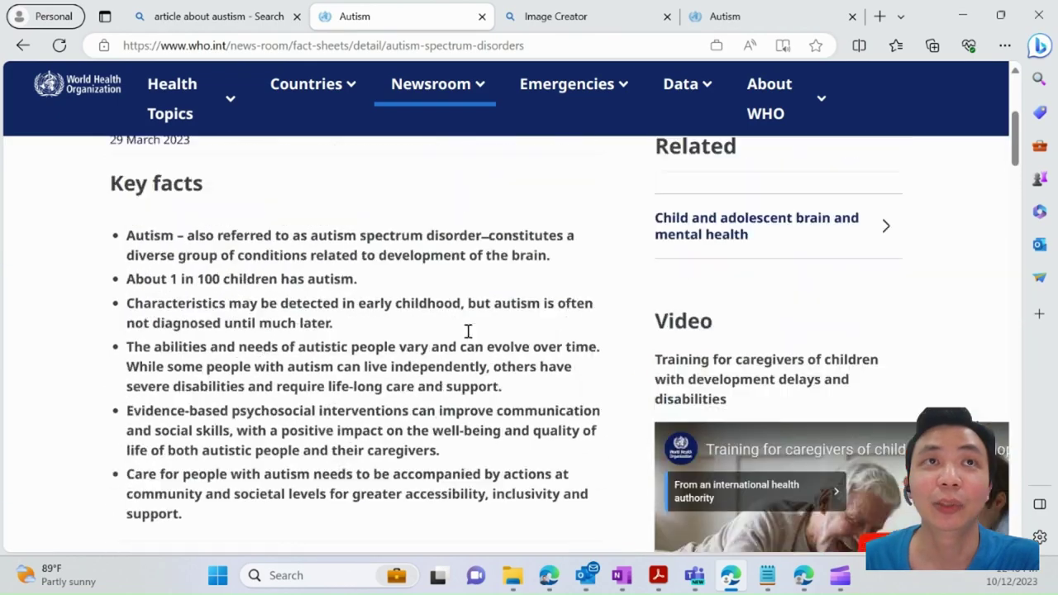
scroll(468, 331, "up", 5)
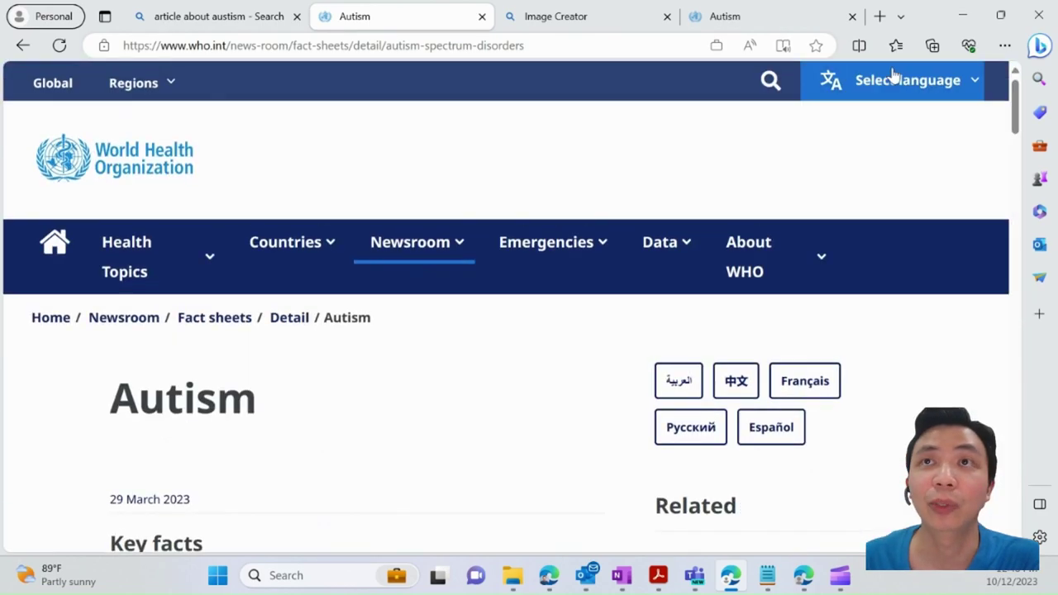
Open Bing Chat beside the WHO article and set the conversation style to More Creative
left_click(1039, 47)
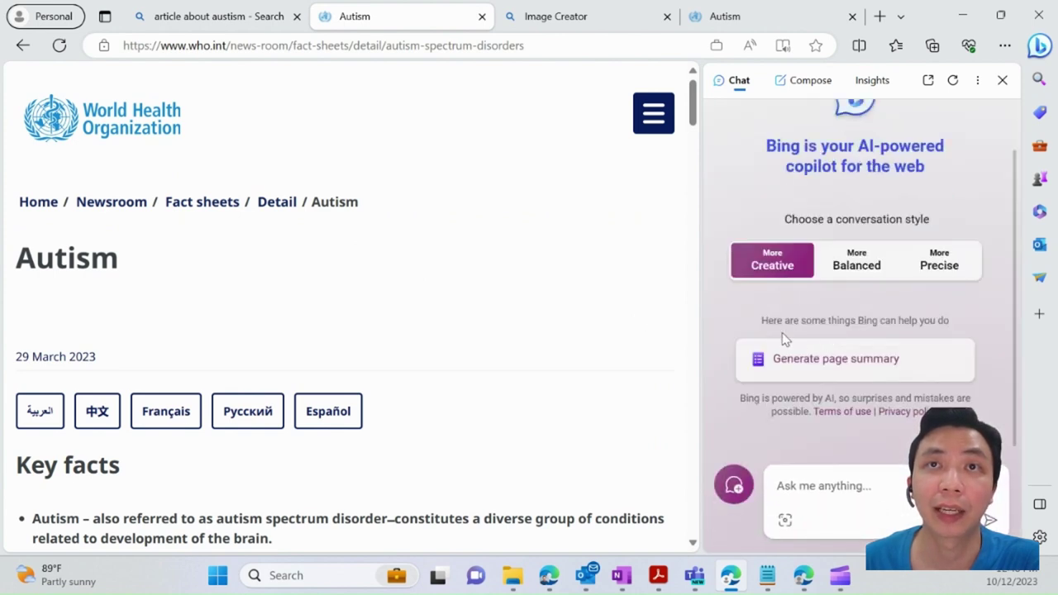
left_click(860, 264)
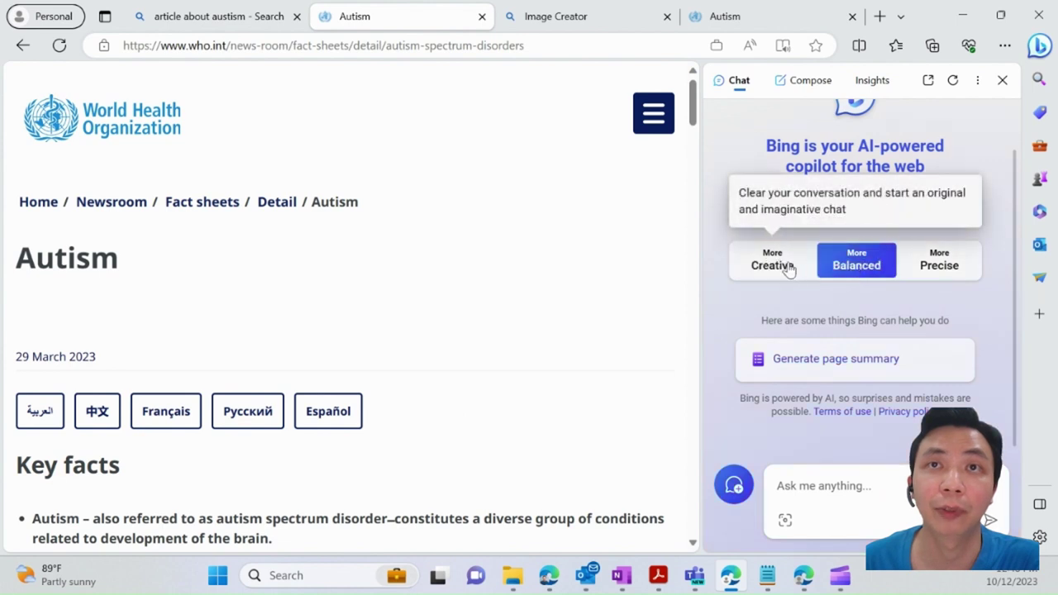
left_click(789, 267)
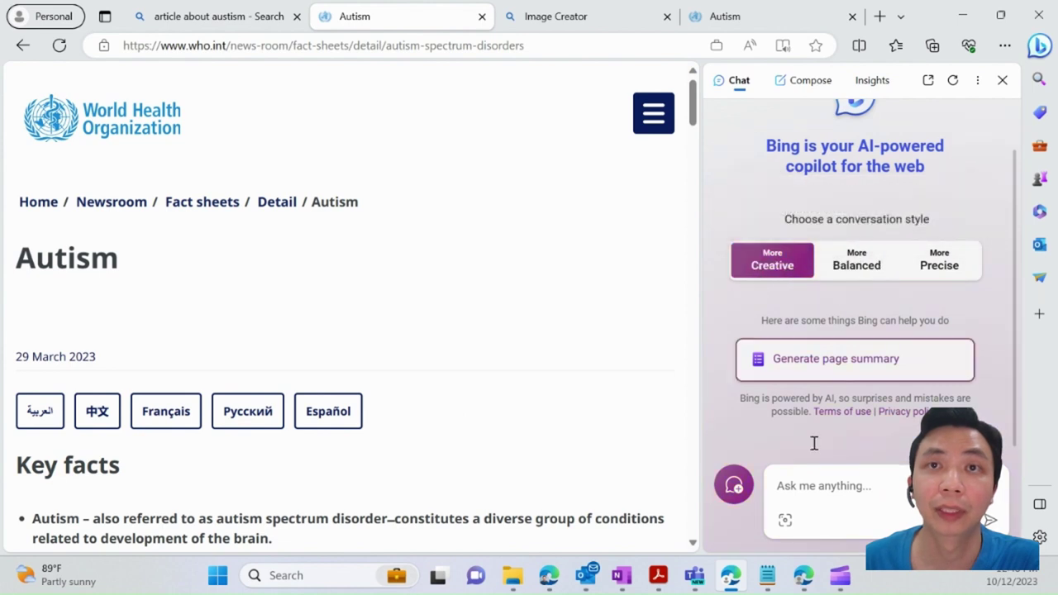
Ask Bing Chat beside the WHO article to "summary this page for me in bullet" points
left_click(871, 464)
type("summary")
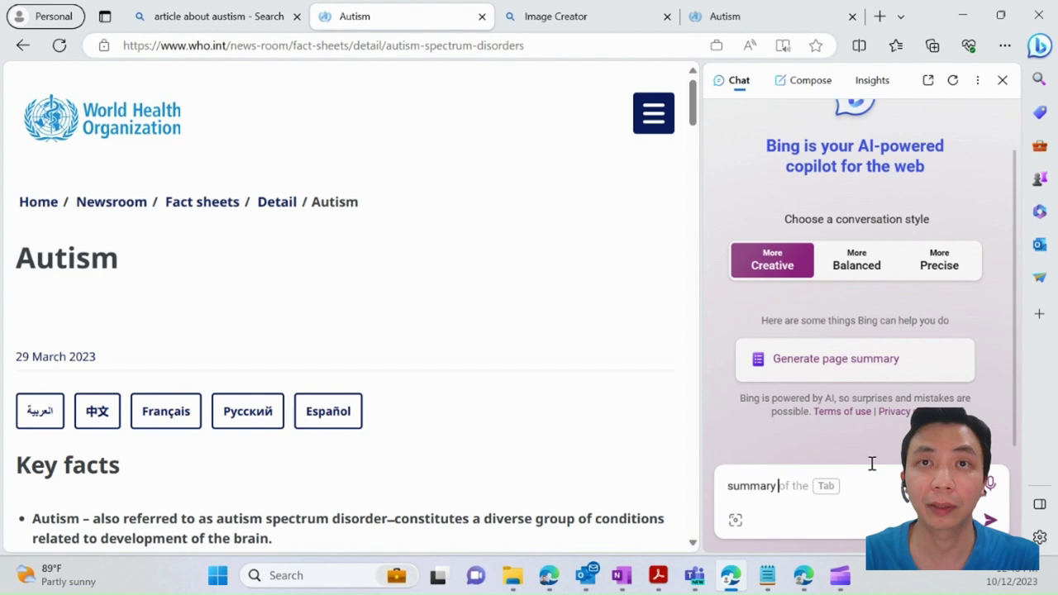
type(" this page ")
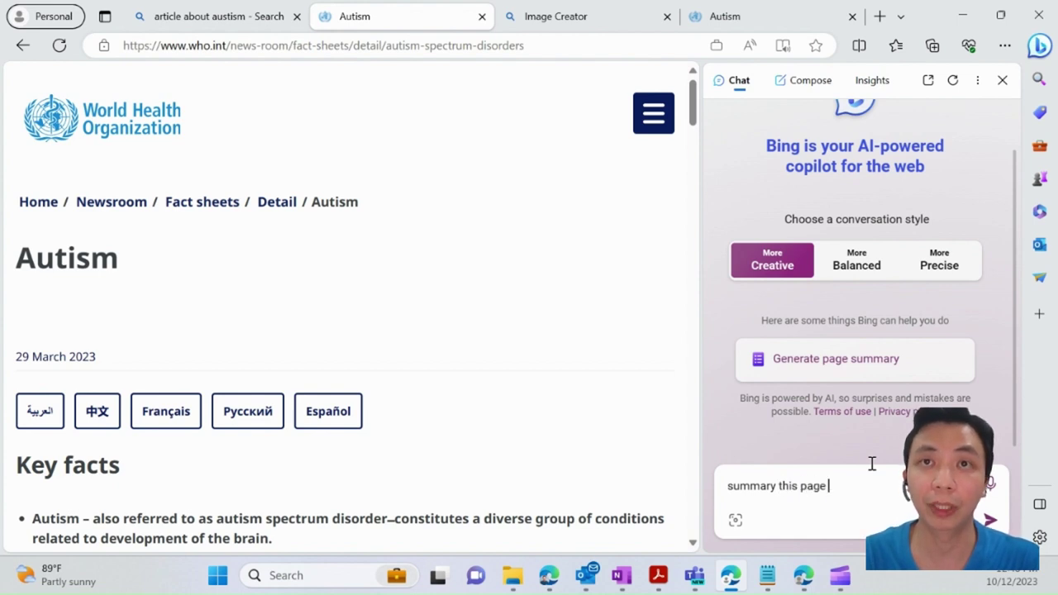
type("for me in ")
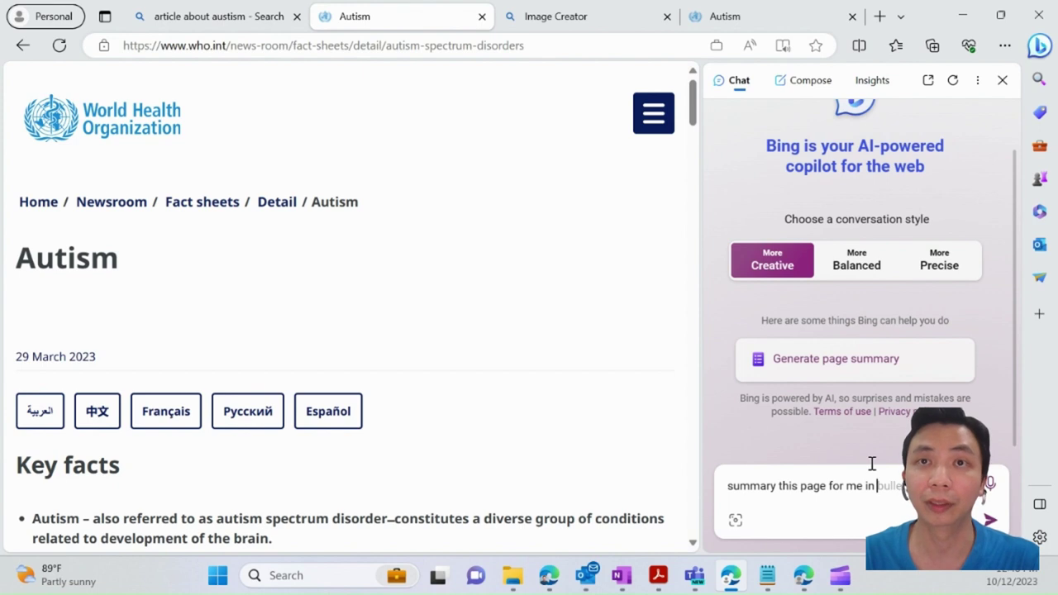
type("bullet")
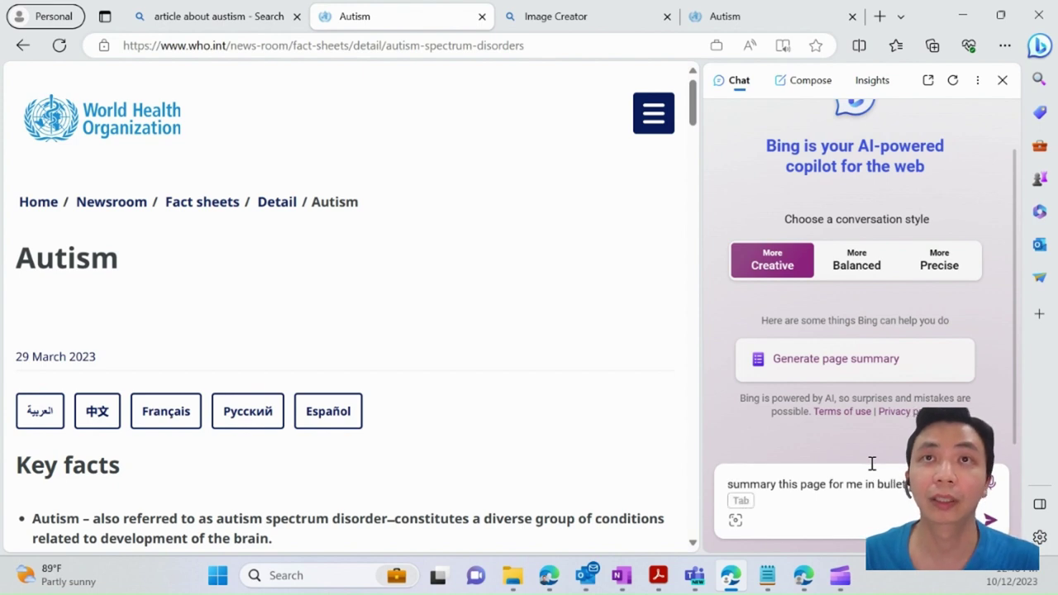
key("Return")
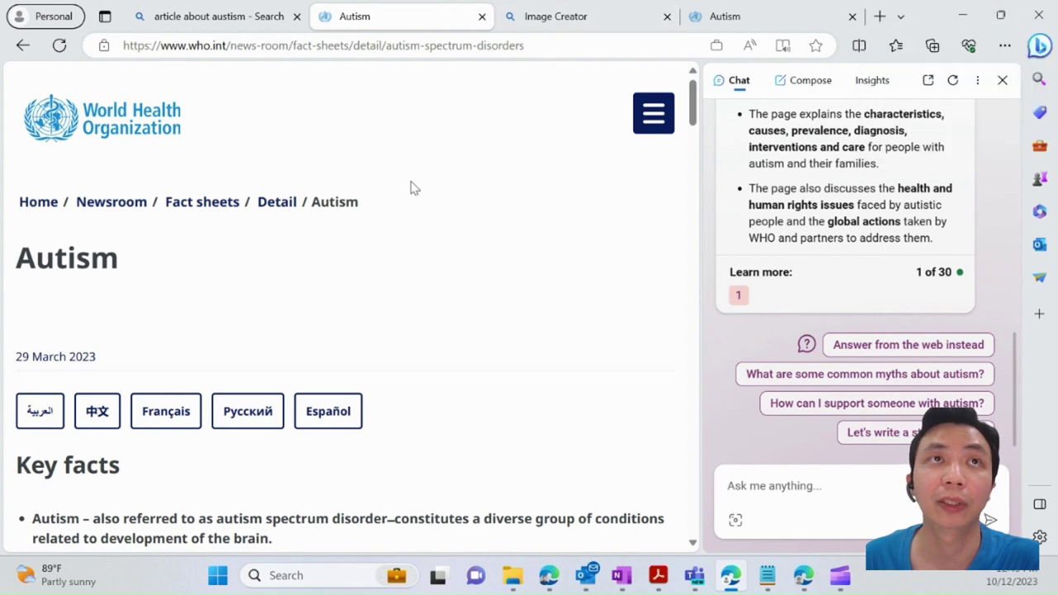
Switch from the autism search results to full-page Bing Chat without the sidebar, and place its window beside the ChatGPT window
left_click(223, 20)
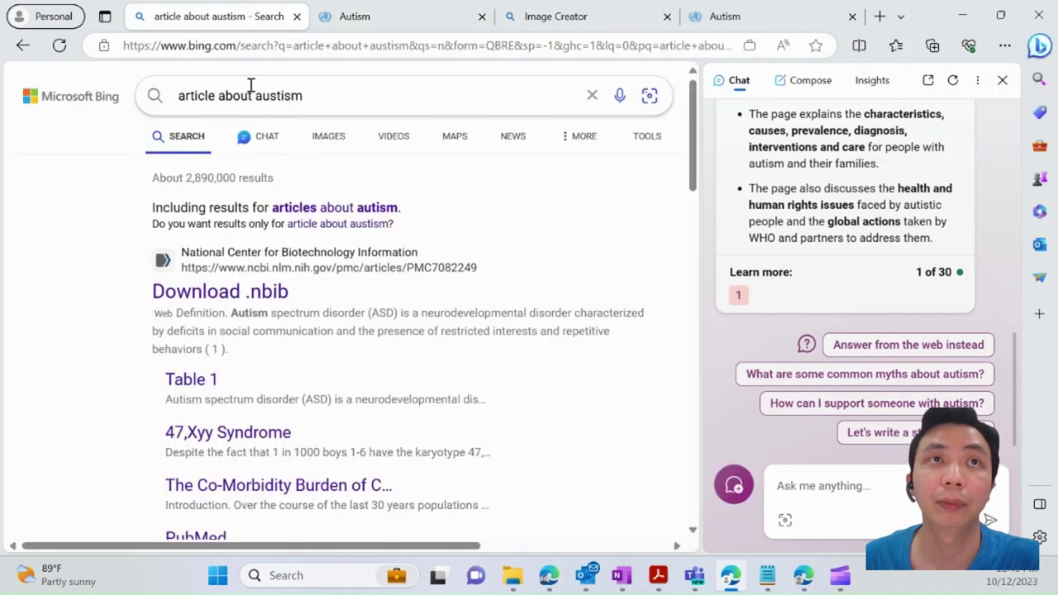
left_click(263, 140)
left_click(1003, 80)
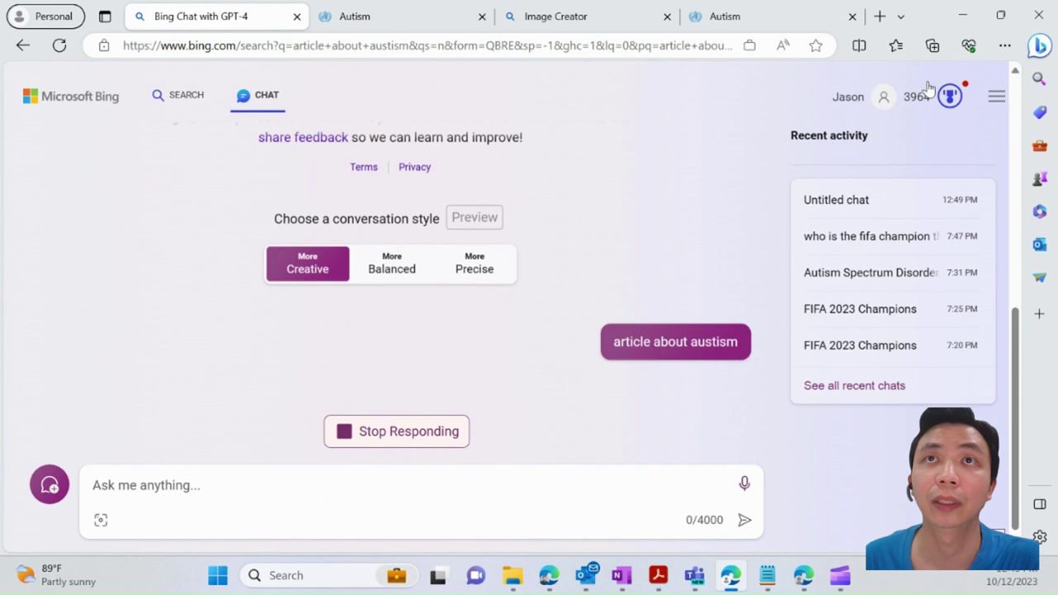
left_click(1002, 18)
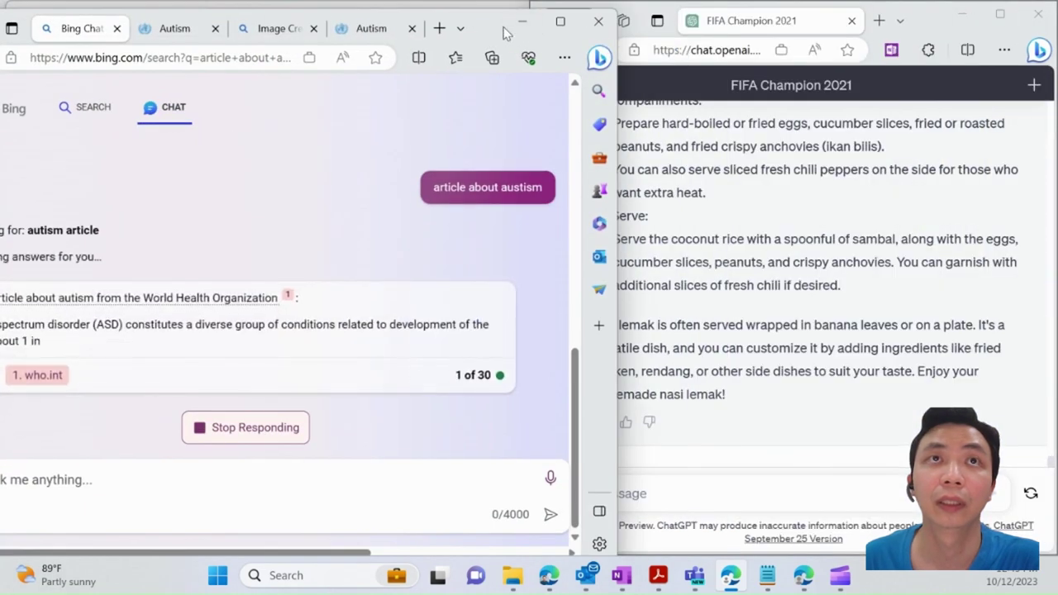
left_click_drag(483, 12, 406, 65)
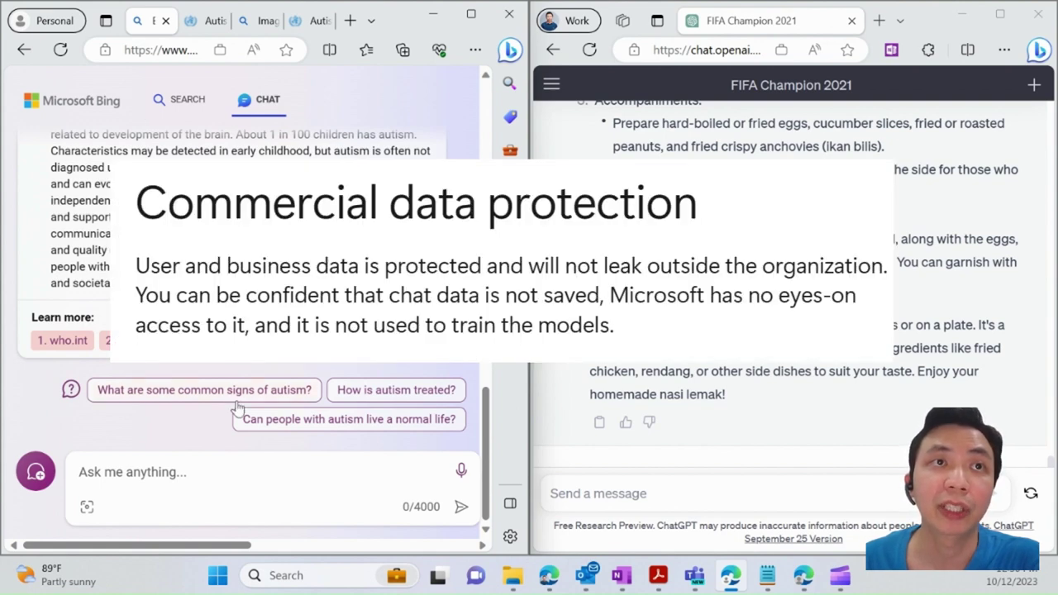
Switch to ChatGPT and ask it "can you create image of a caved cinema?"
left_click(271, 500)
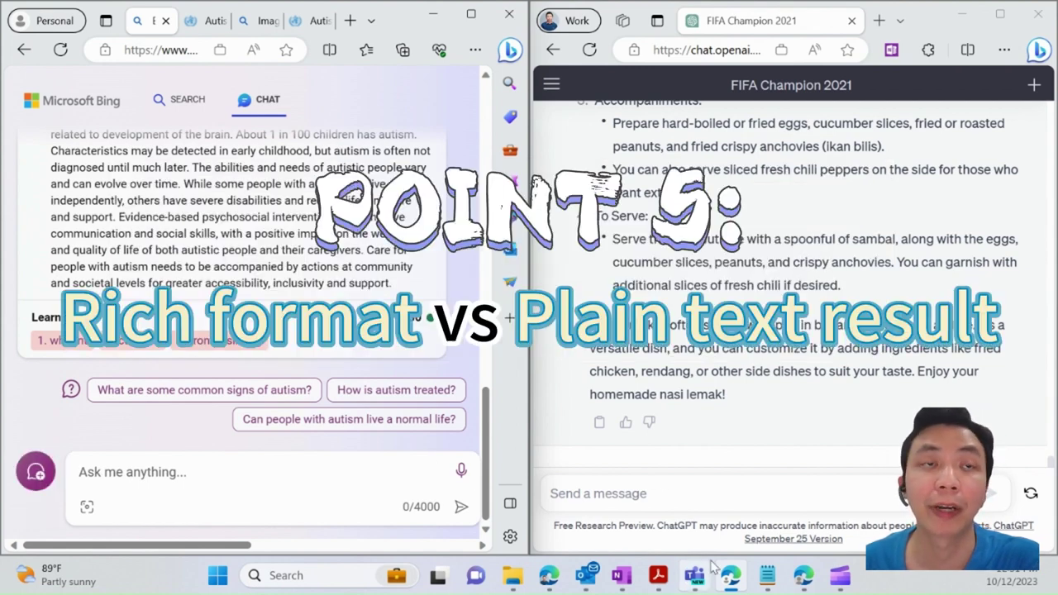
left_click(318, 489)
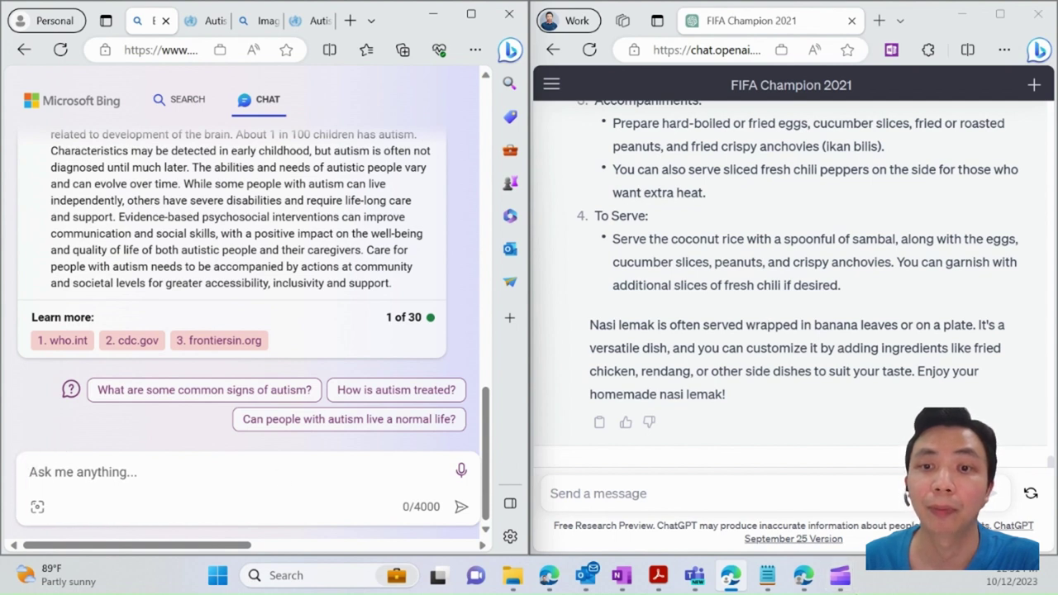
key("alt+Tab")
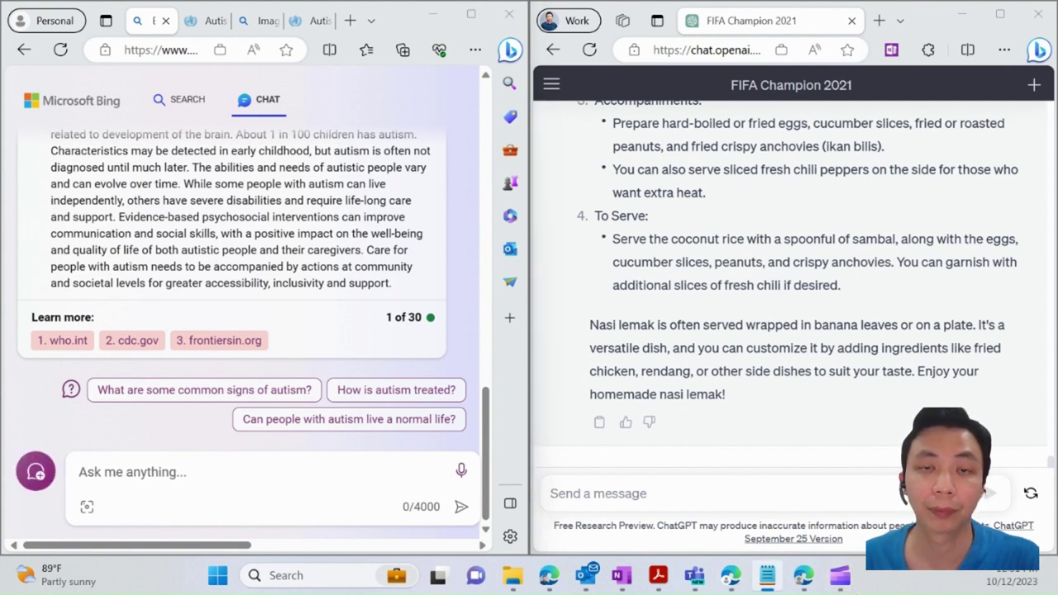
left_click(774, 493)
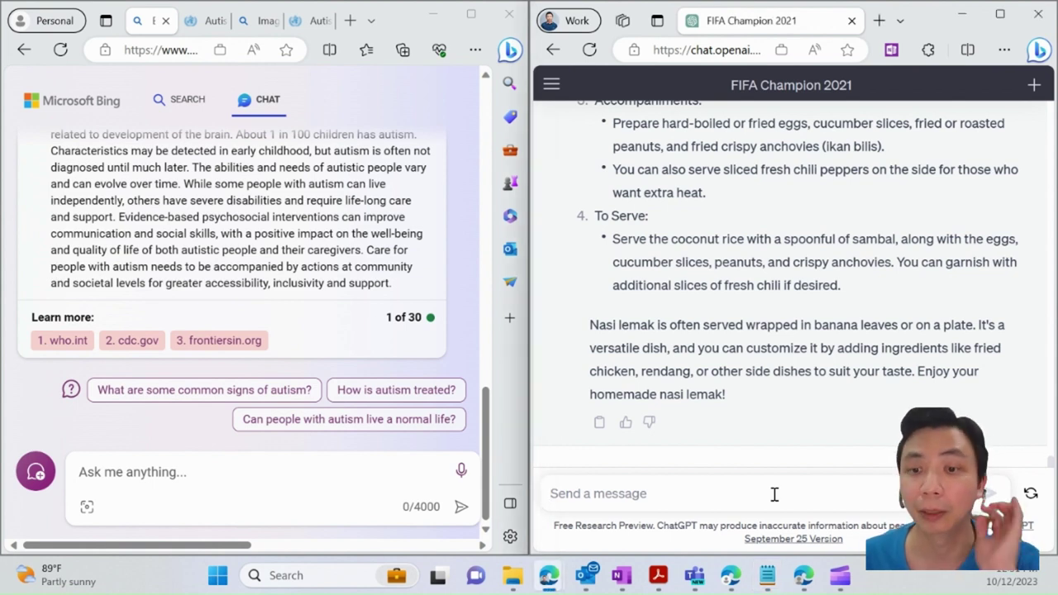
type("can you create image of a caved cinema?")
key("shift+Return")
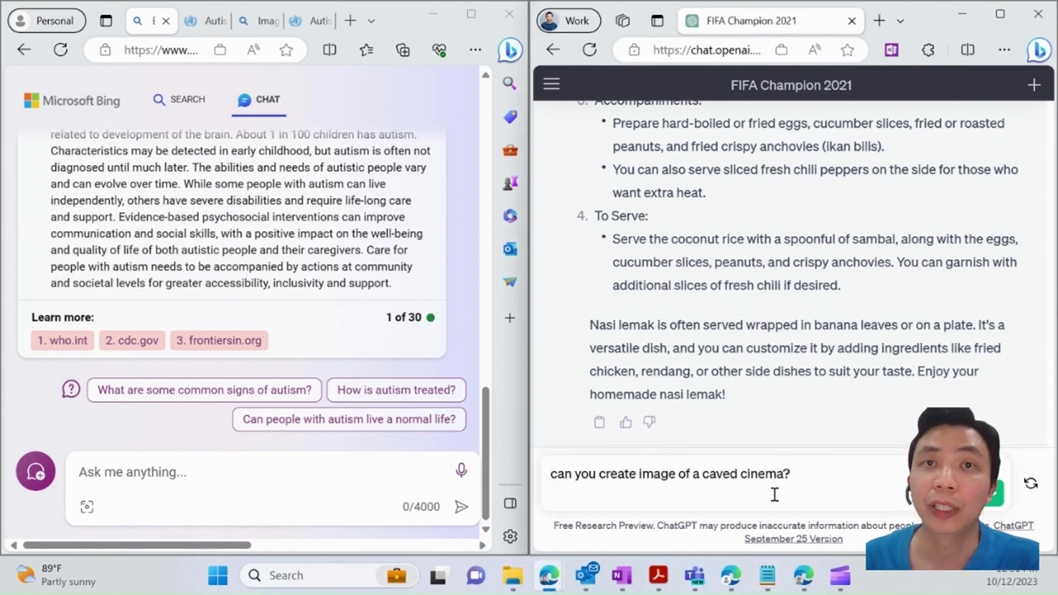
key("Return")
Ask Bing Chat the same question, "can you create image of a caved cinema?"
left_click(255, 484)
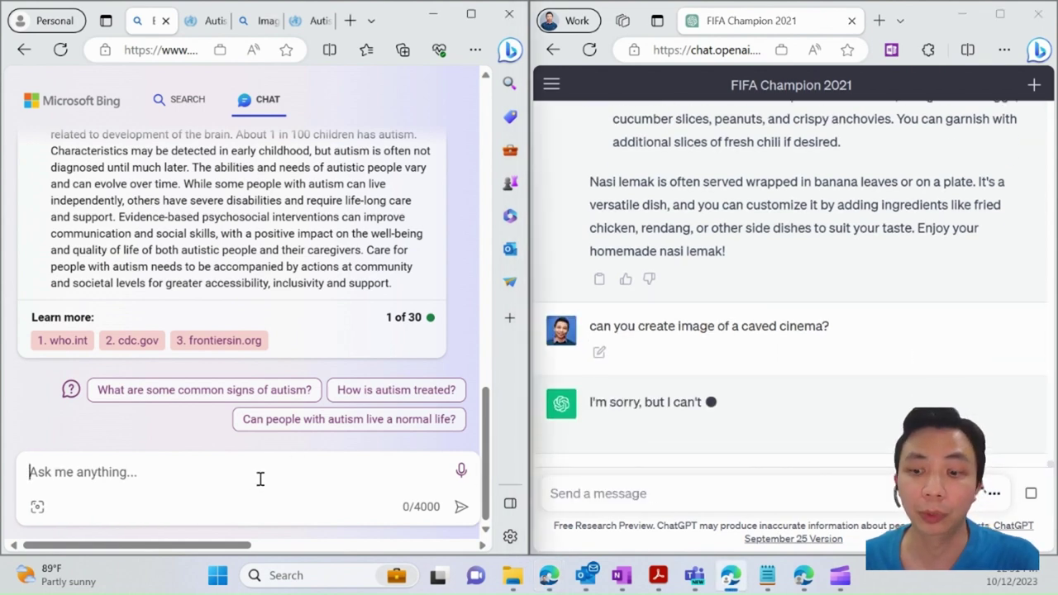
type("can you create image of a caved cinema?")
key("Return")
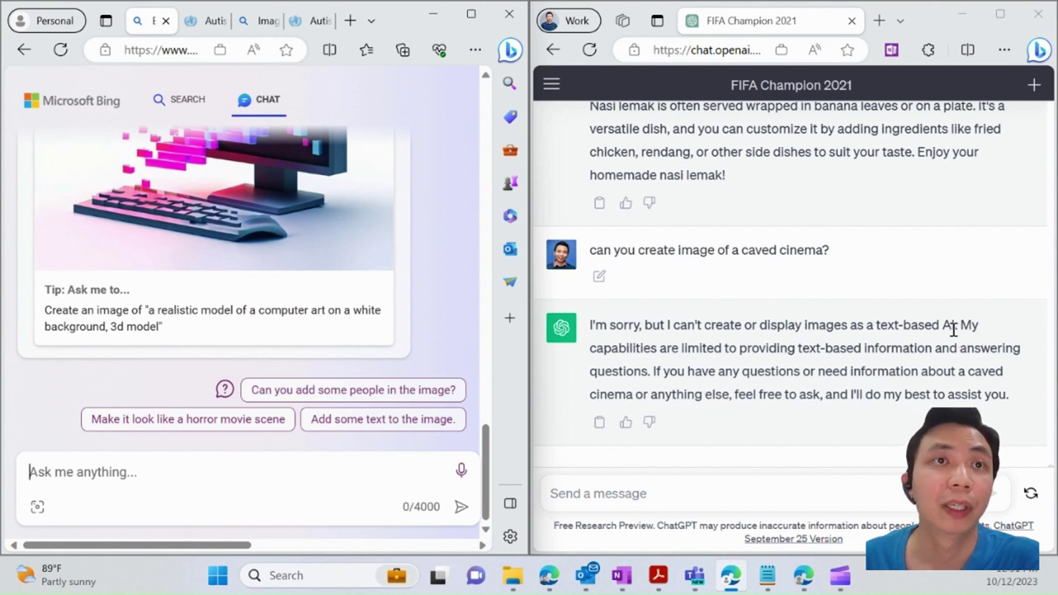
Look over the generated caved cinema images and send Bing Chat the suggested follow-up "Can you add some people in the image?"
left_click(319, 380)
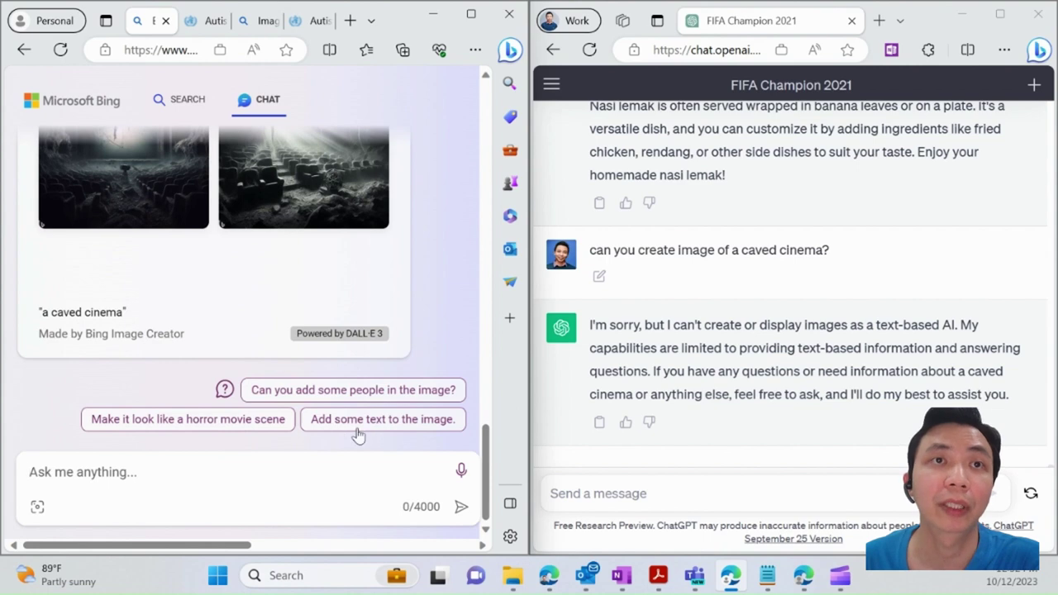
scroll(306, 397, "up", 3)
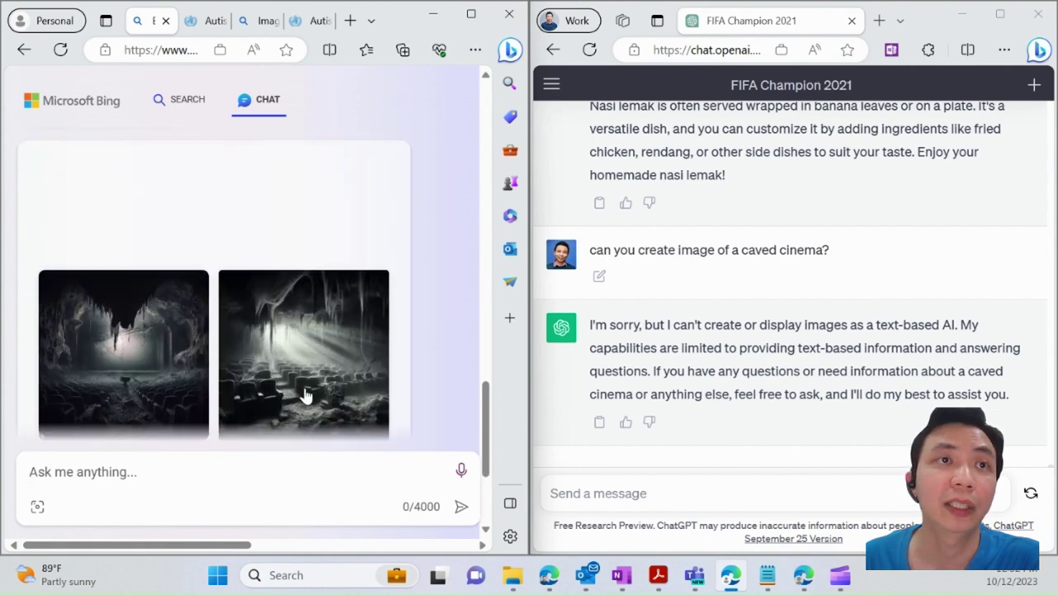
scroll(204, 361, "down", 2)
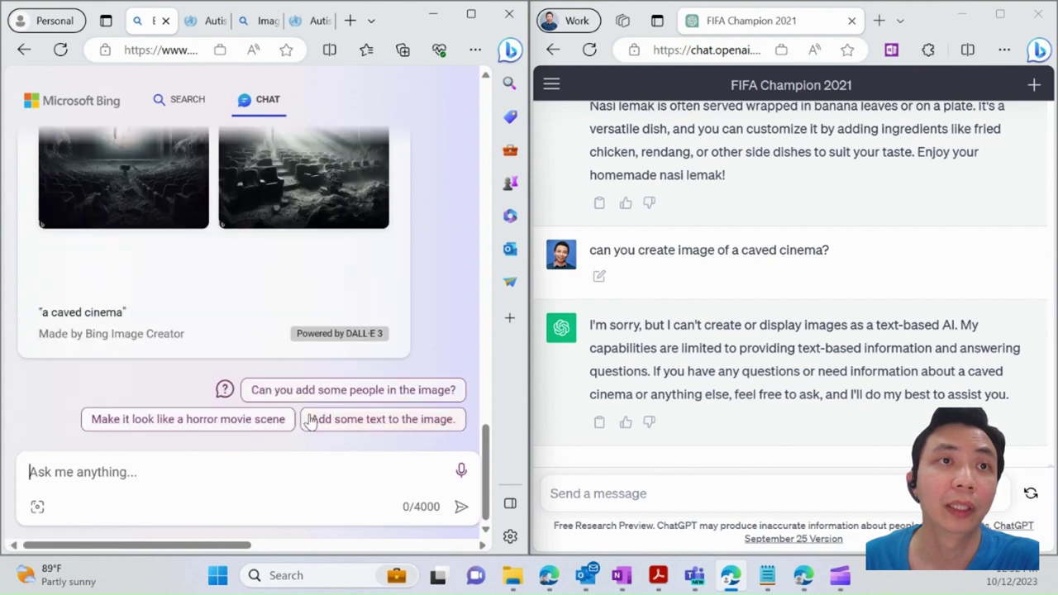
left_click(302, 391)
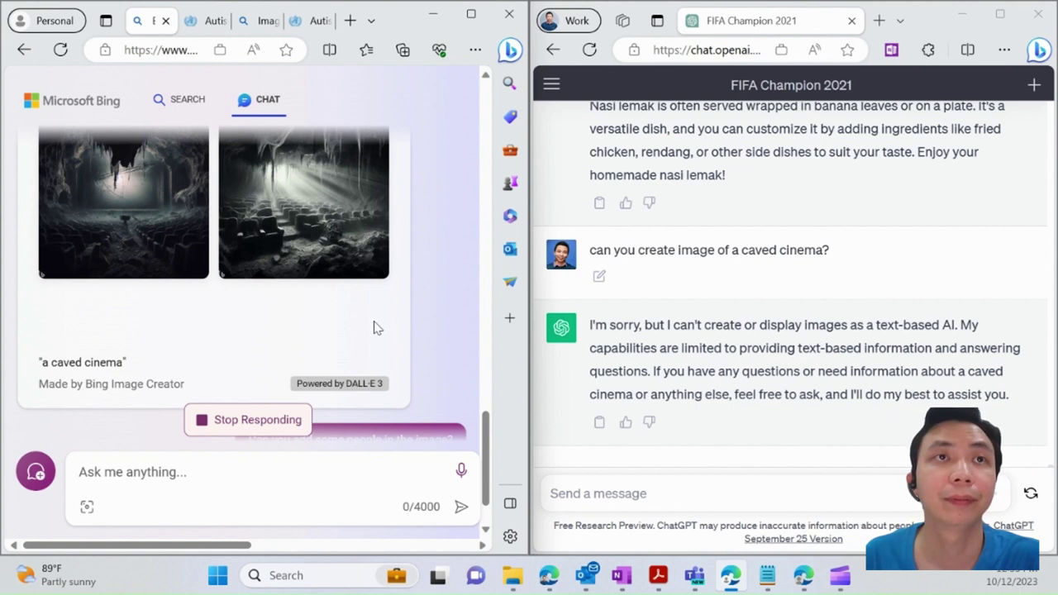
Review the caved cinema images with people and open the one with the yellow-sweatered person in Image Creator
scroll(374, 329, "up", 1)
scroll(373, 328, "down", 1)
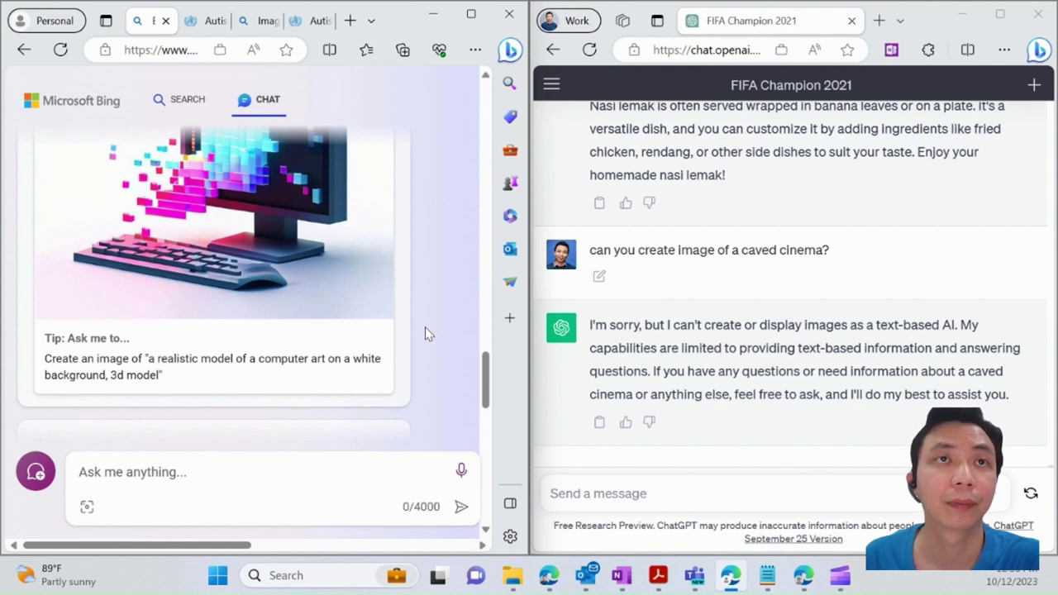
scroll(427, 334, "up", 1)
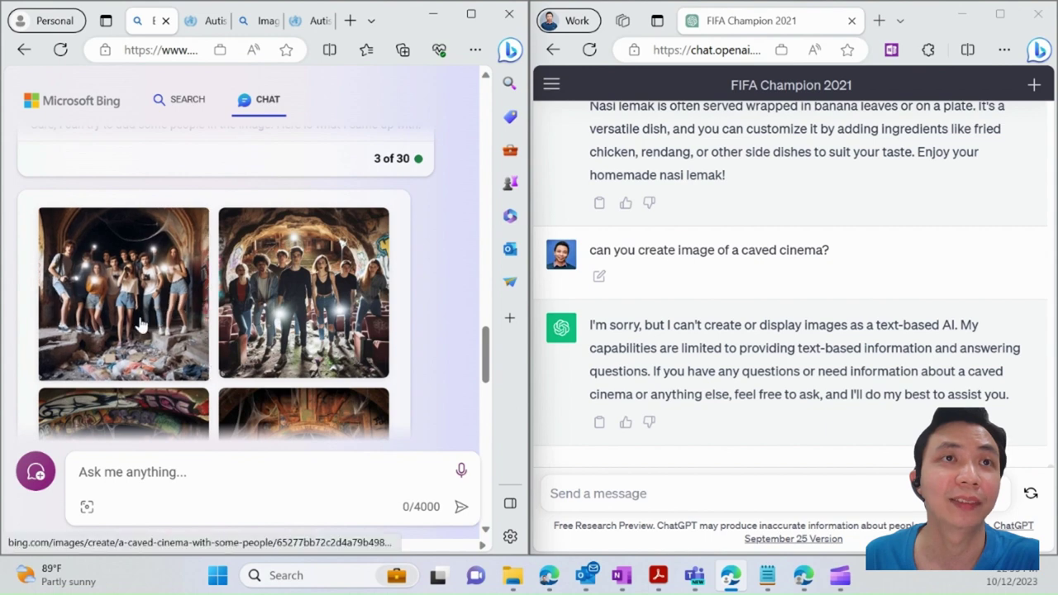
scroll(277, 319, "down", 2)
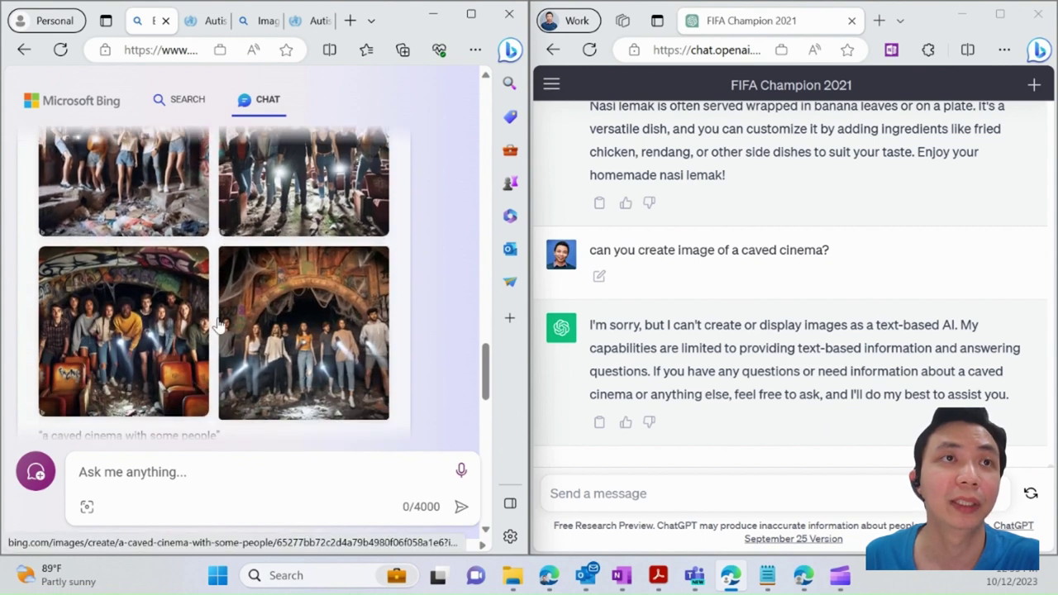
left_click(145, 328)
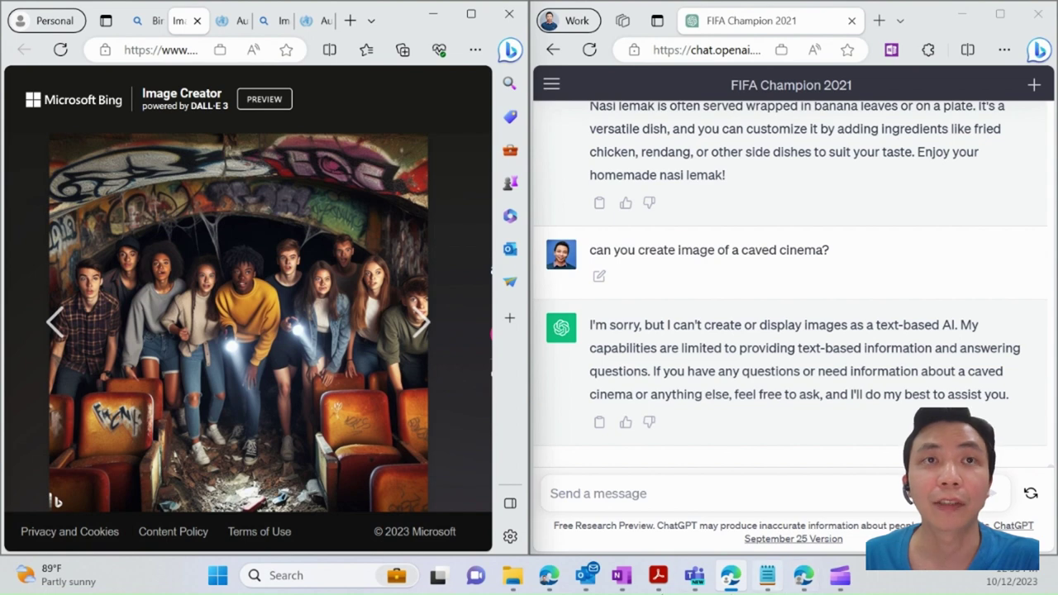
Switch to the WorkshopPLUS Microsoft 365 Security and Compliance document in Acrobat Reader
mouse_move(658, 575)
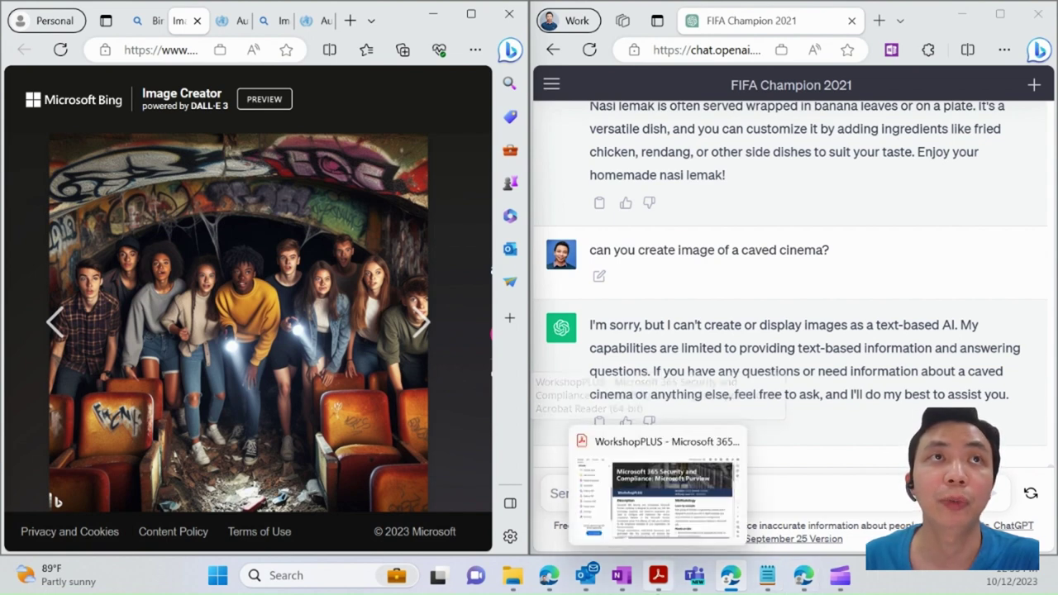